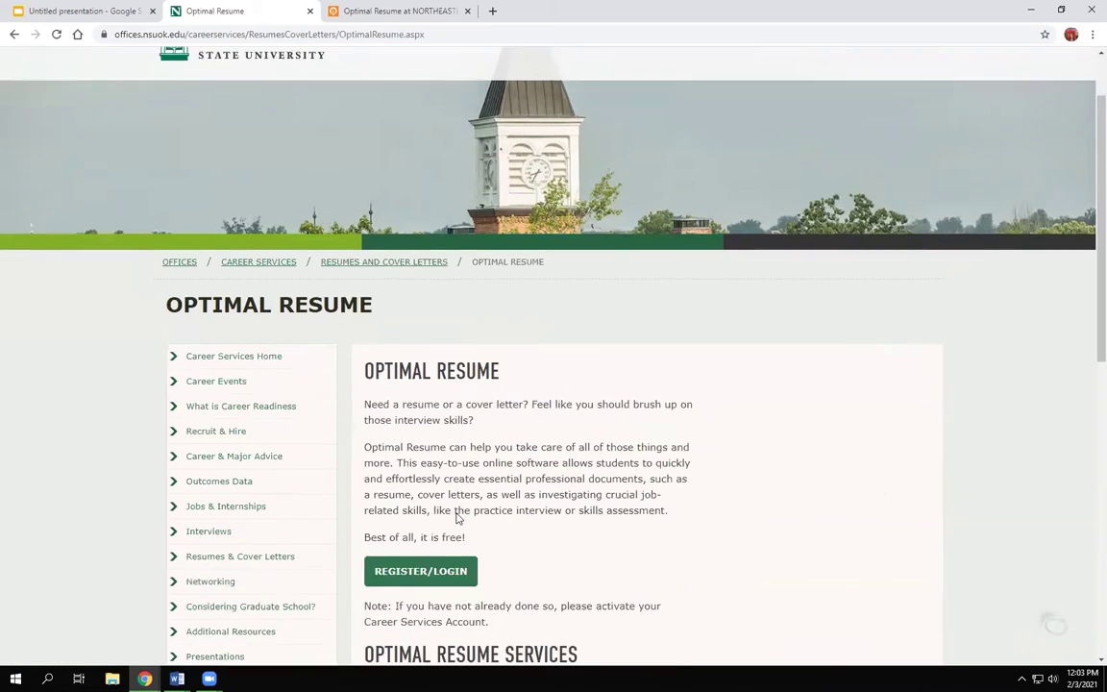
- Open the Optimal Resume registration and login site, view the new-user validation page and return to its home page
{"action": "left_click", "coordinate": [431, 504]}
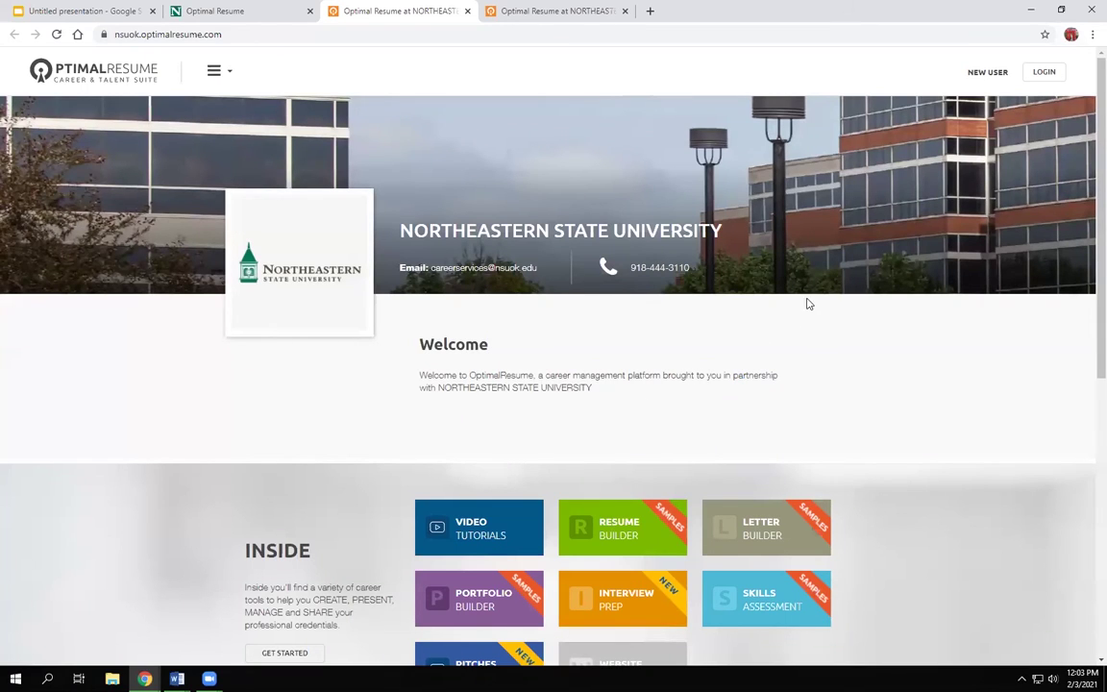
{"action": "left_click", "coordinate": [993, 73]}
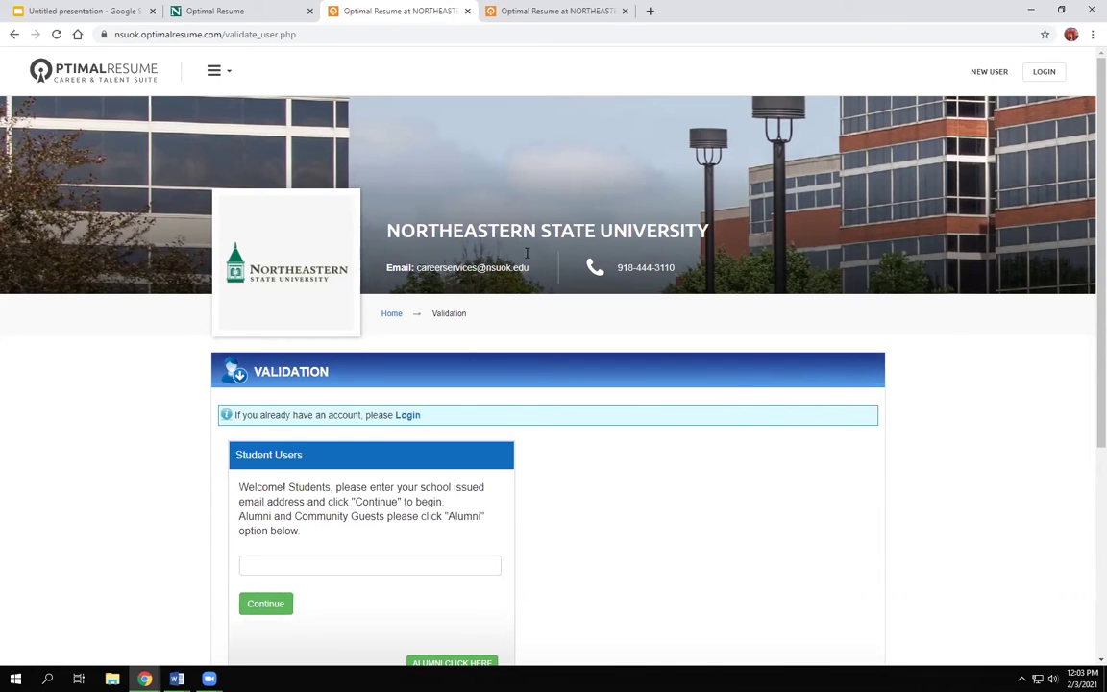
{"action": "left_click", "coordinate": [389, 316]}
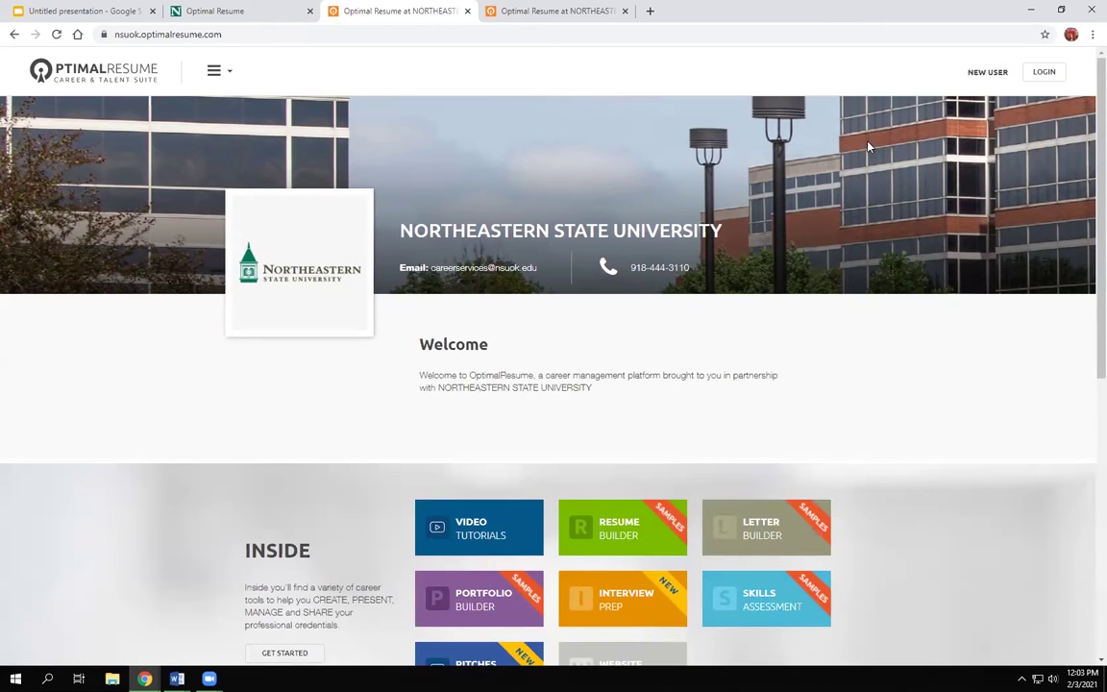
- Sign in as an existing user with the account email and password
{"action": "left_click", "coordinate": [1045, 73]}
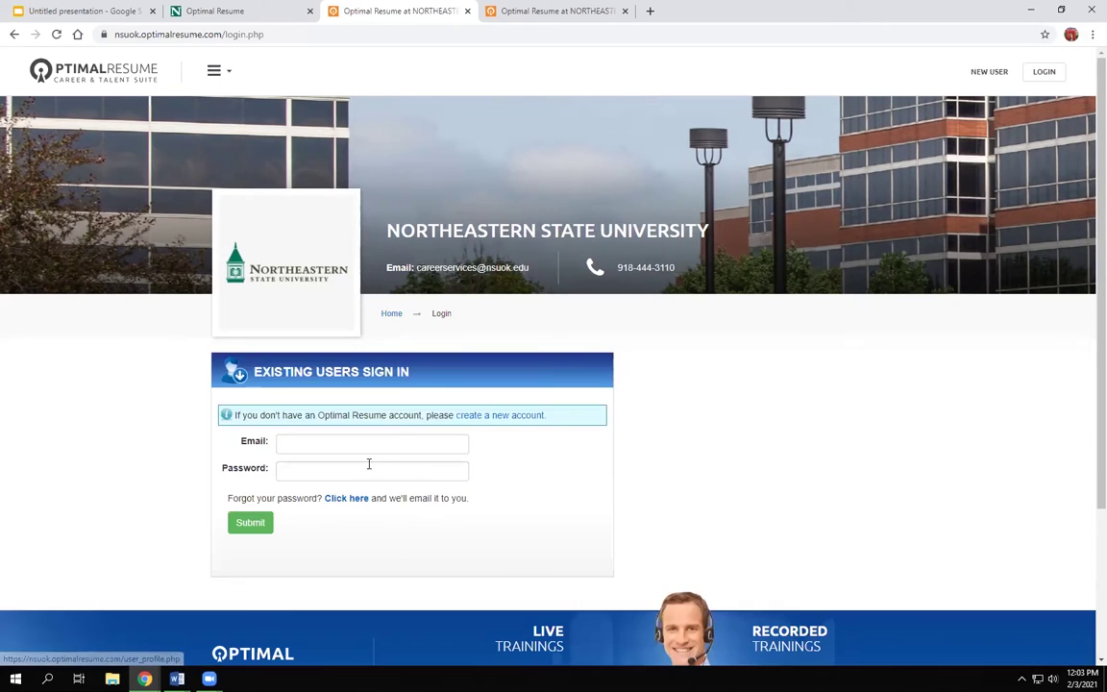
{"action": "left_click", "coordinate": [390, 442]}
{"action": "left_click", "coordinate": [387, 470]}
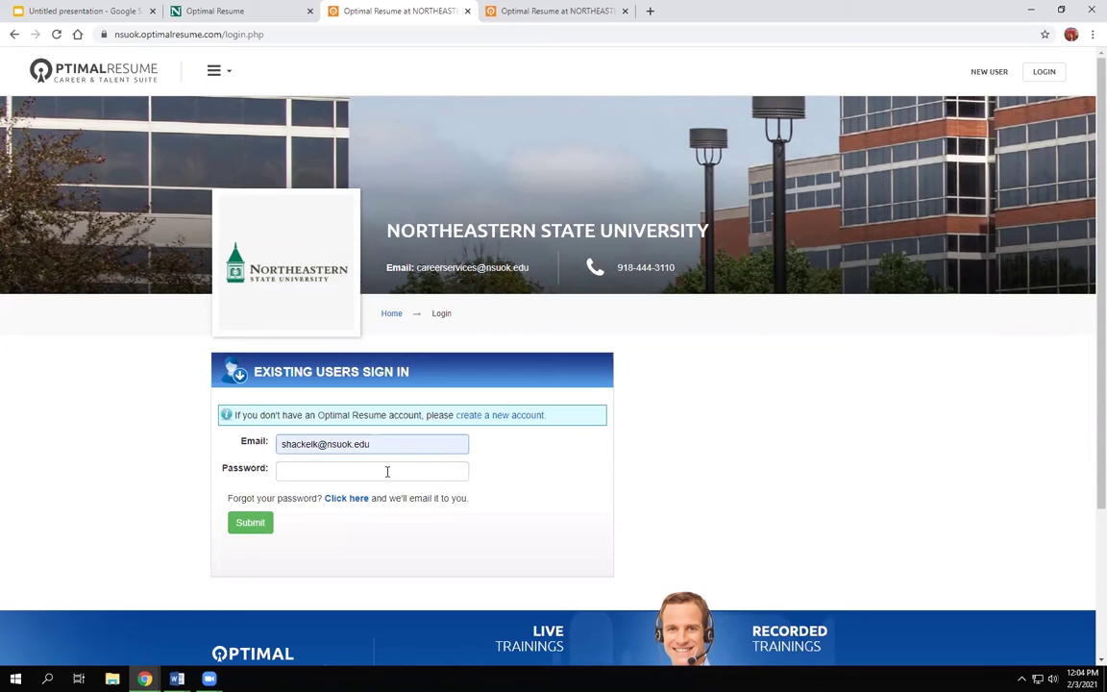
{"action": "left_click", "coordinate": [387, 471]}
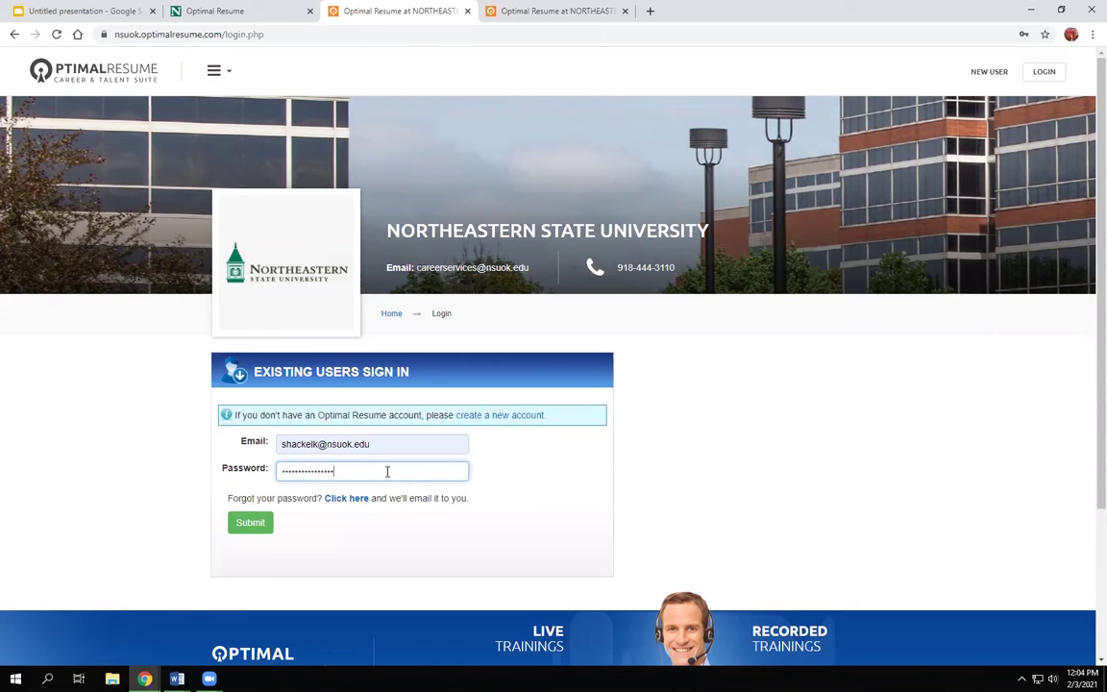
{"action": "key", "text": "Return"}
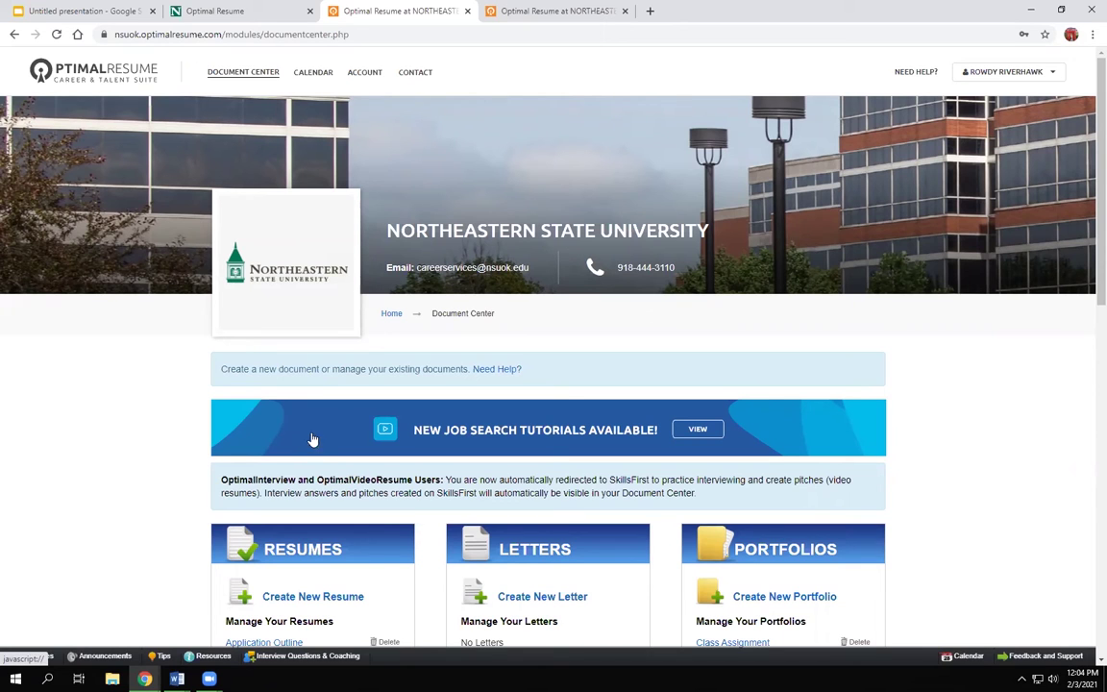
- Create a new resume named "sample" from the Document Center without uploading a file
{"action": "scroll", "coordinate": [556, 318], "scroll_direction": "down", "scroll_amount": 1}
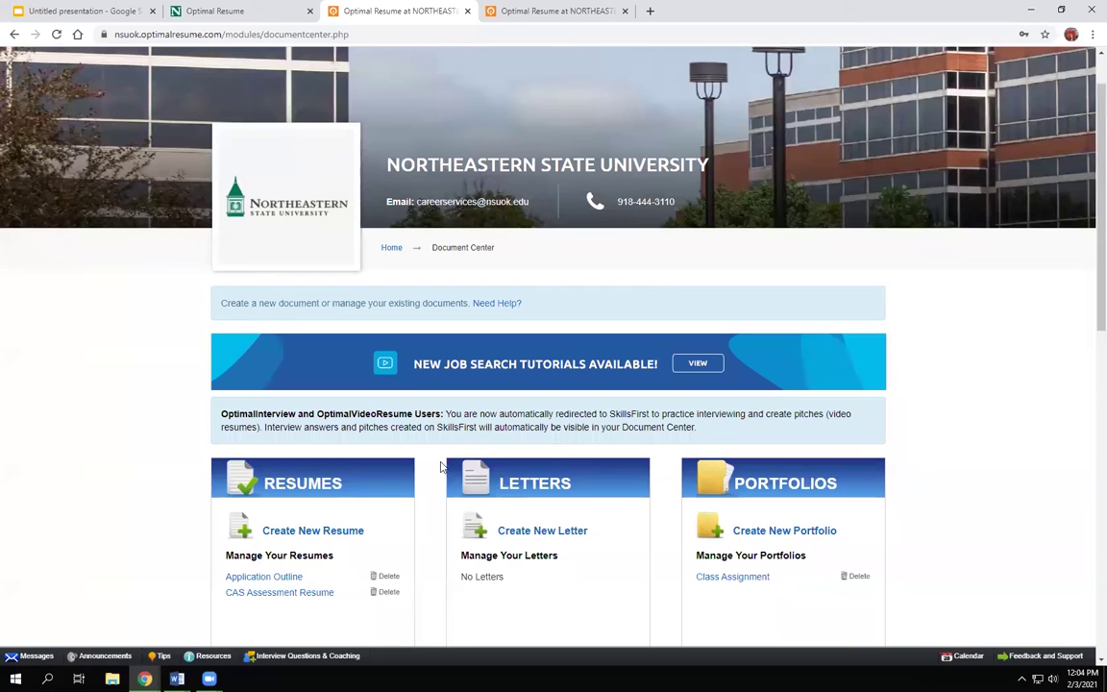
{"action": "left_click", "coordinate": [307, 533]}
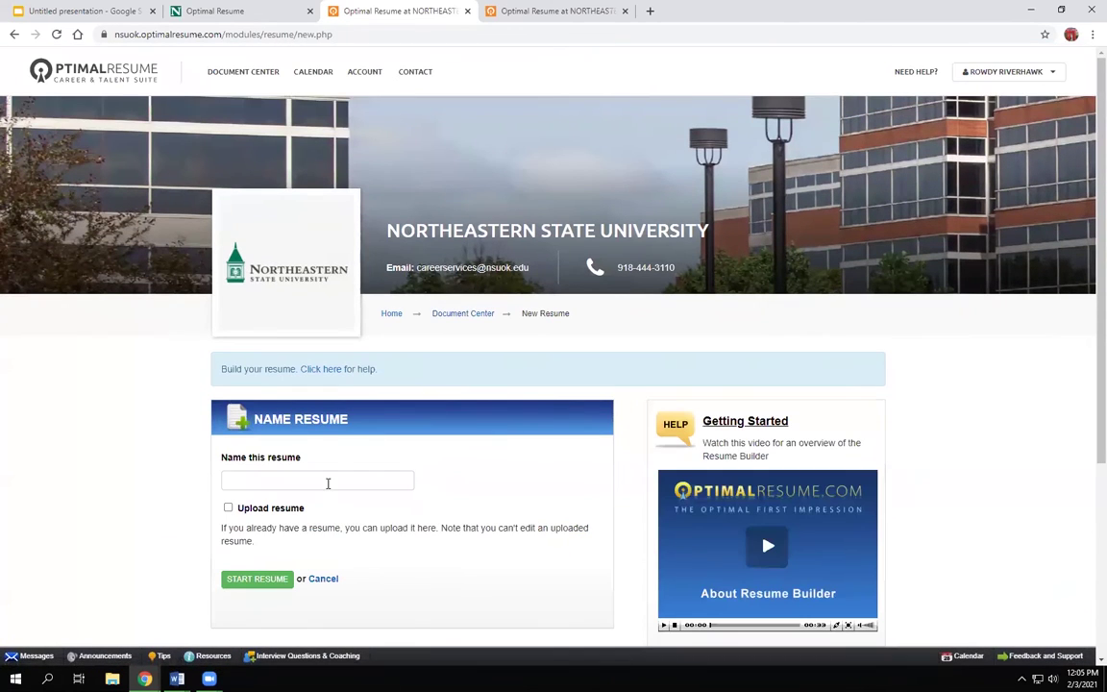
{"action": "left_click", "coordinate": [349, 478]}
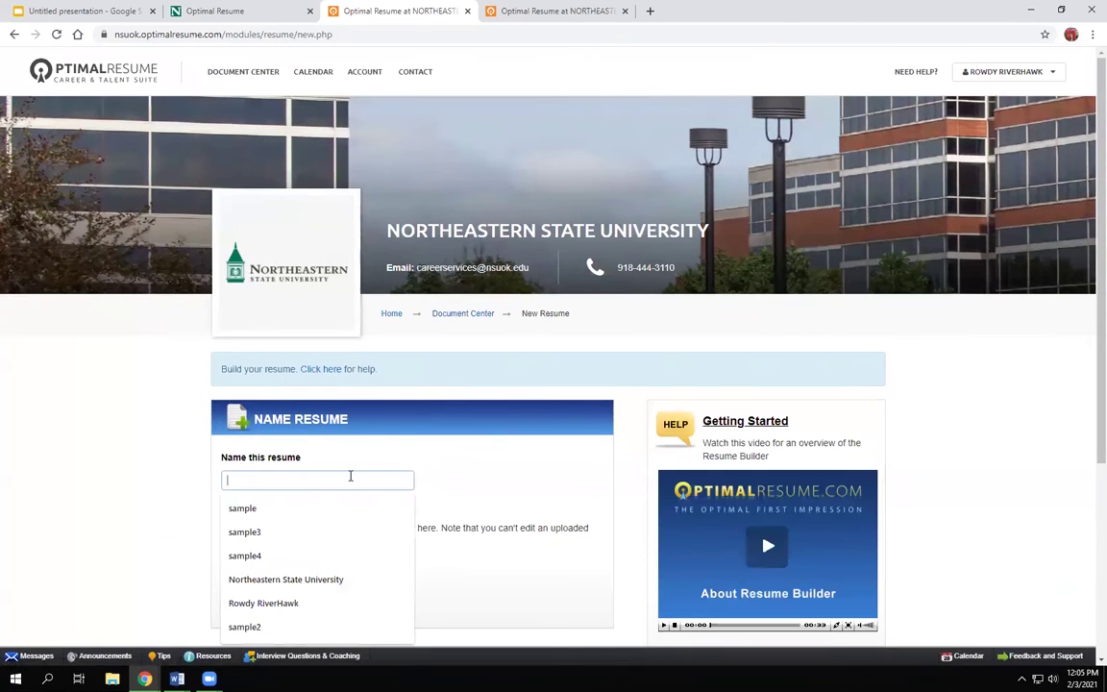
{"action": "left_click", "coordinate": [307, 509]}
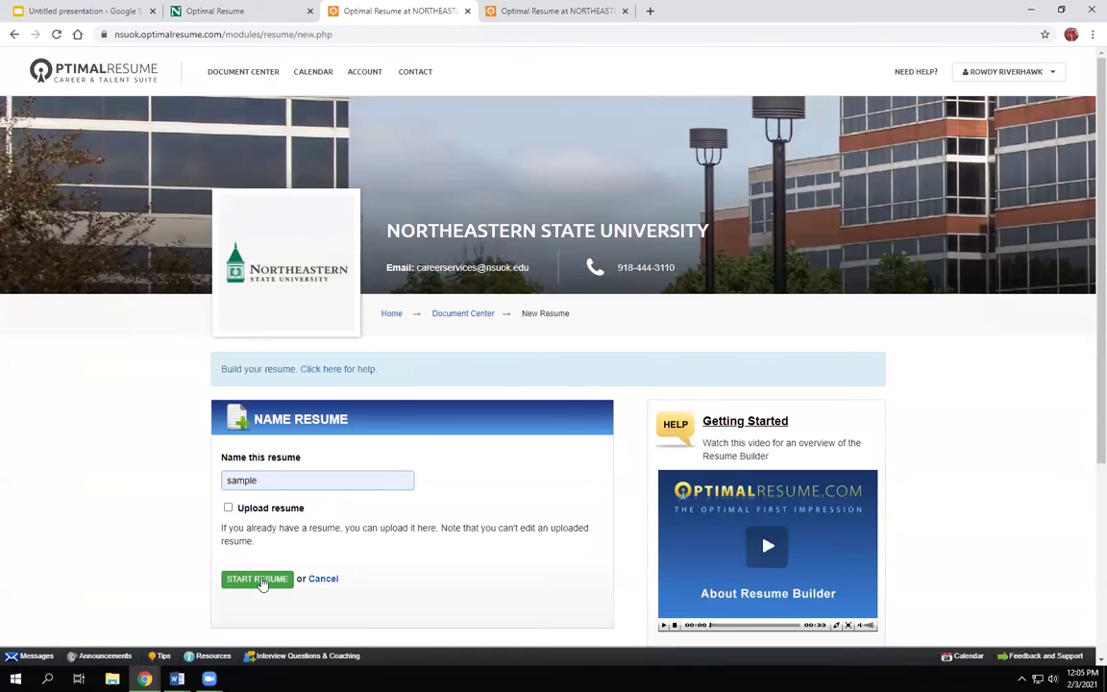
{"action": "left_click", "coordinate": [260, 581]}
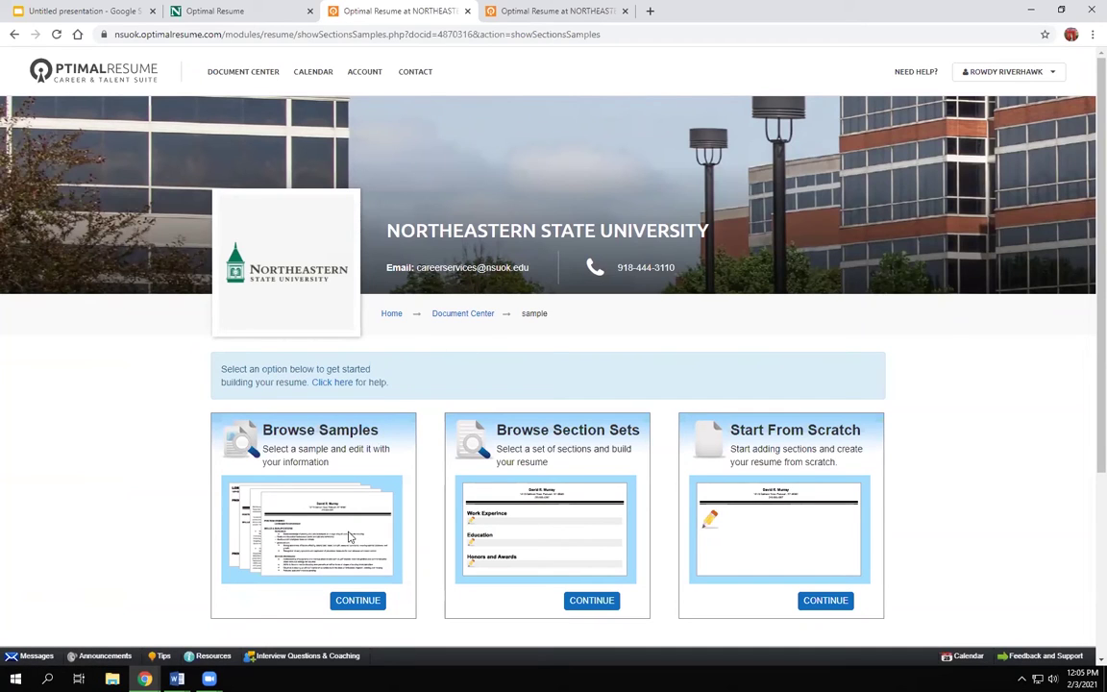
- Browse the resume samples and use the "Accountants - EC" sample for the new resume
{"action": "left_click", "coordinate": [371, 602]}
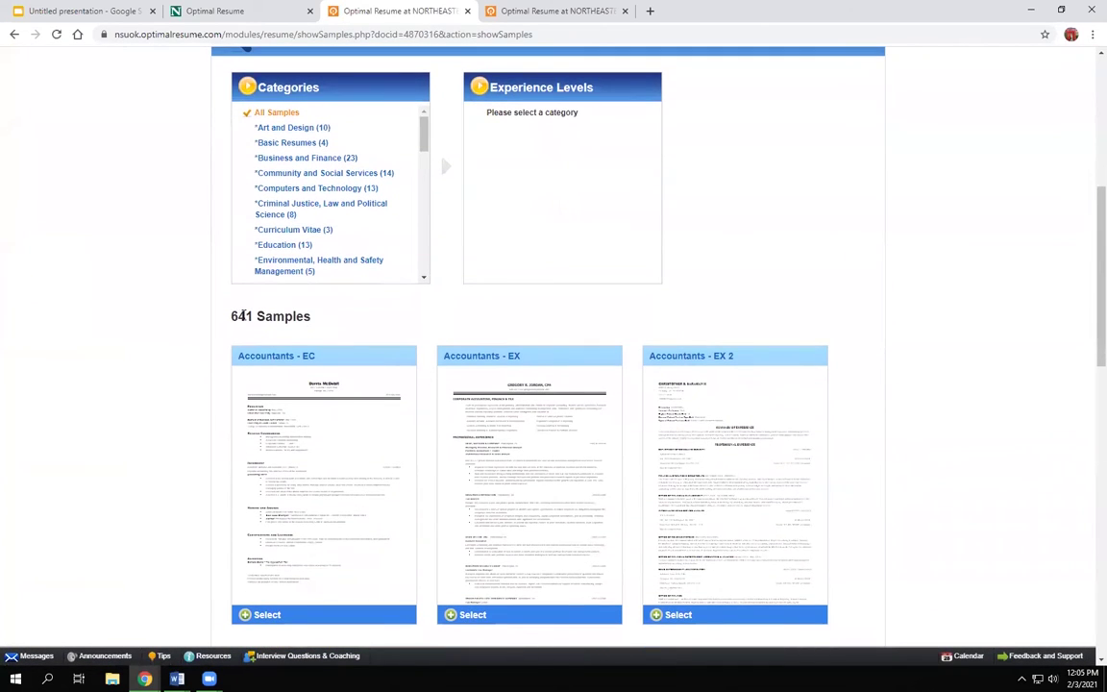
{"action": "scroll", "coordinate": [311, 328], "scroll_direction": "down", "scroll_amount": 3}
{"action": "scroll", "coordinate": [311, 329], "scroll_direction": "down", "scroll_amount": 7}
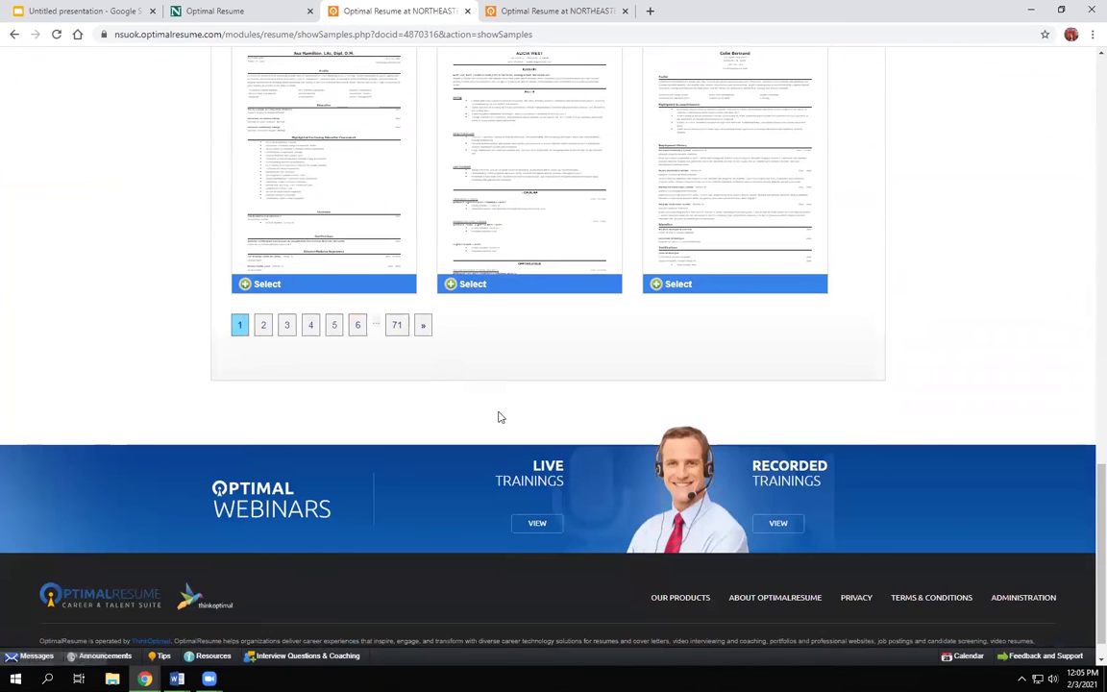
{"action": "scroll", "coordinate": [484, 432], "scroll_direction": "up", "scroll_amount": 10}
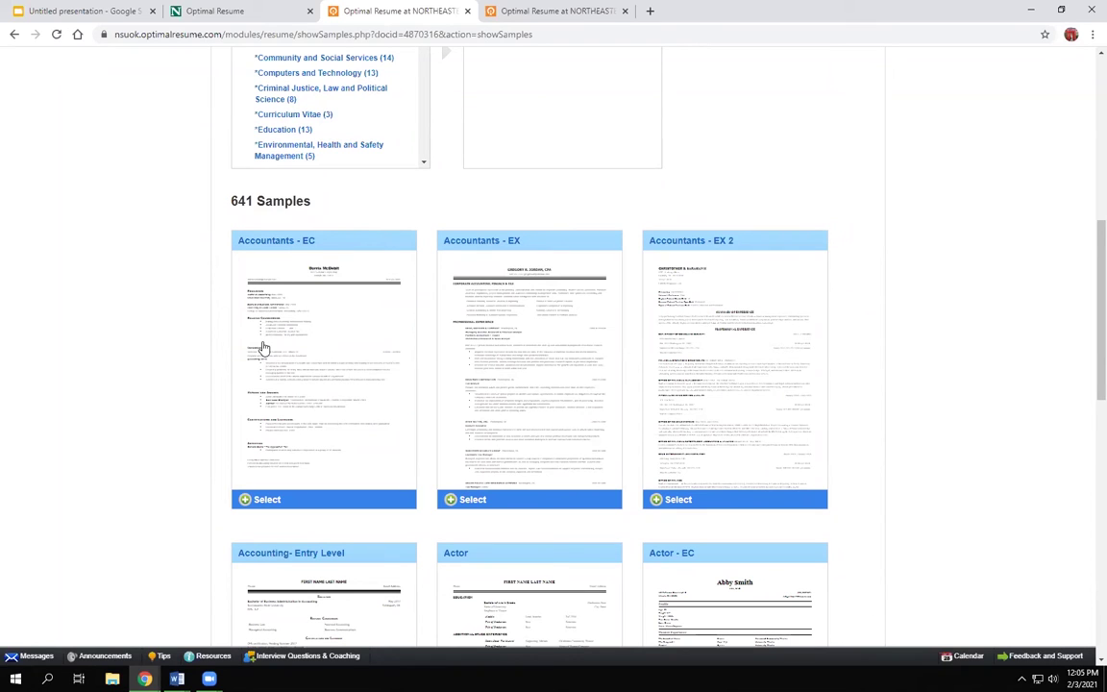
{"action": "left_click", "coordinate": [276, 241]}
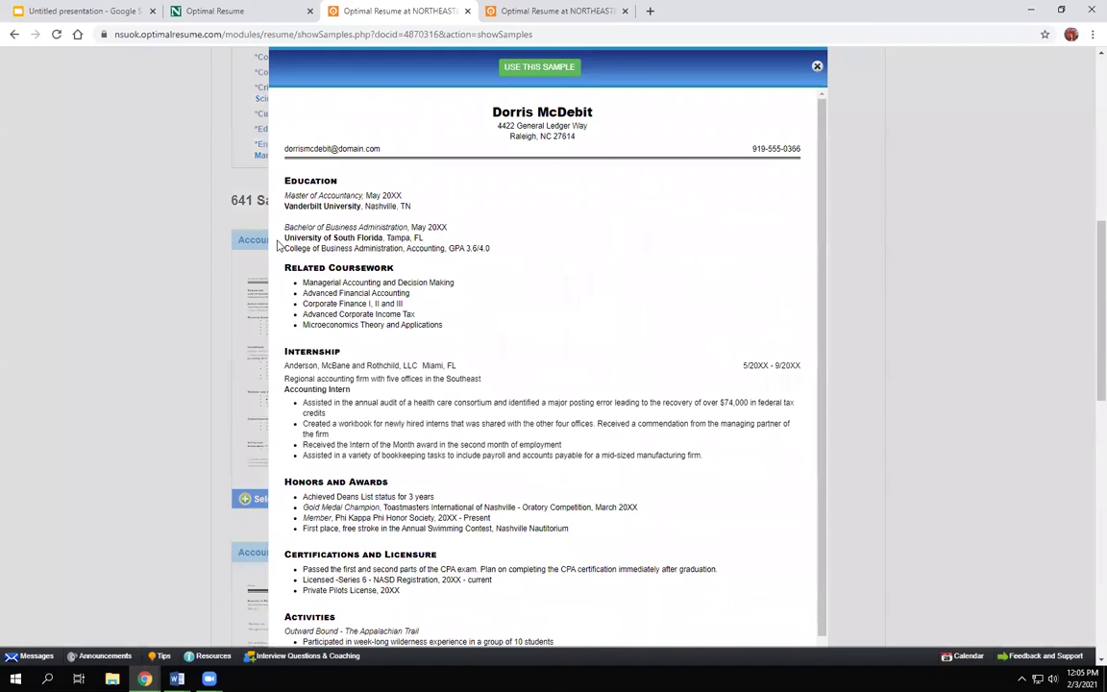
{"action": "left_click", "coordinate": [553, 75]}
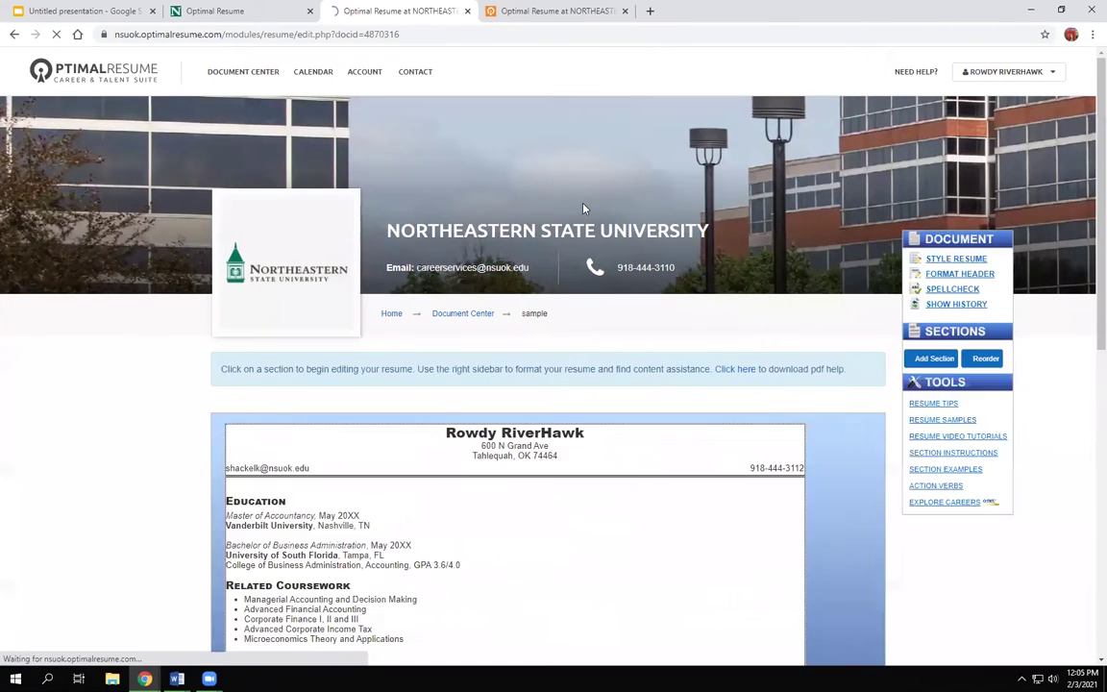
- Review the resume's sections and permanently delete the Internship section
{"action": "scroll", "coordinate": [602, 306], "scroll_direction": "down", "scroll_amount": 1}
{"action": "scroll", "coordinate": [603, 305], "scroll_direction": "down", "scroll_amount": 1}
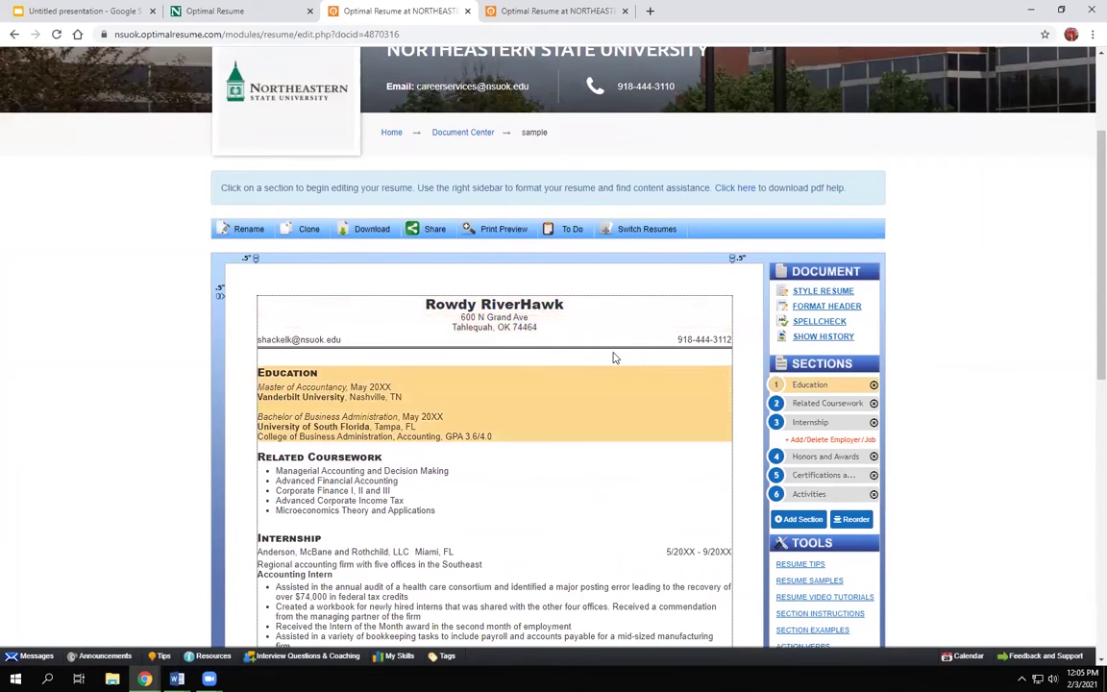
{"action": "scroll", "coordinate": [89, 407], "scroll_direction": "down", "scroll_amount": 1}
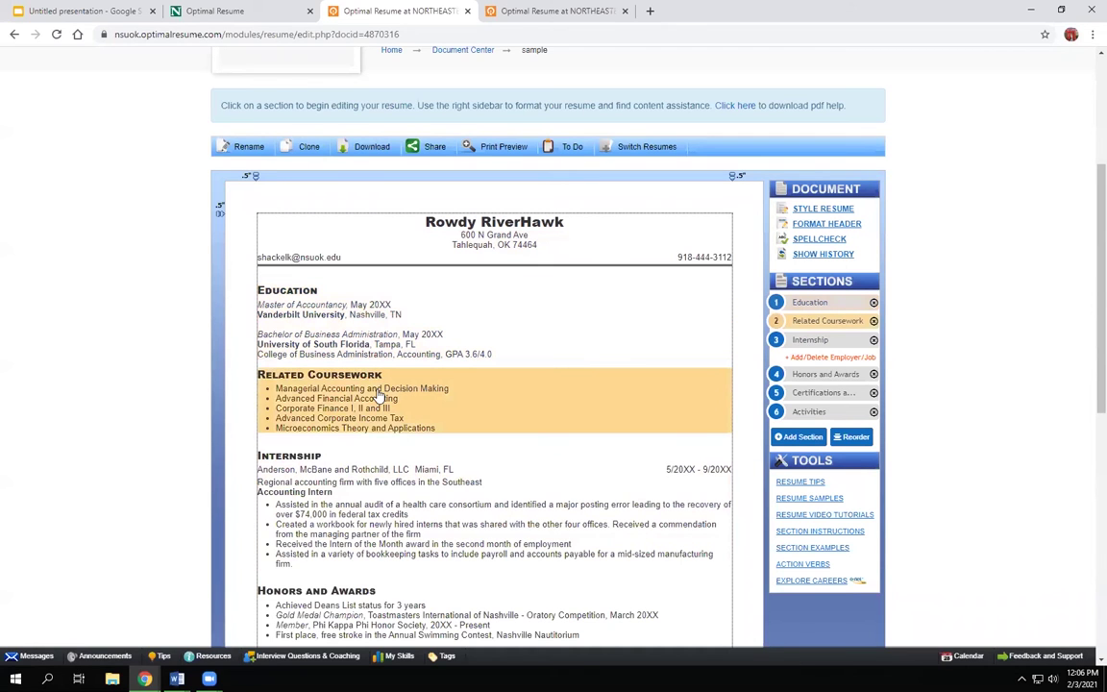
{"action": "scroll", "coordinate": [379, 604], "scroll_direction": "down", "scroll_amount": 2}
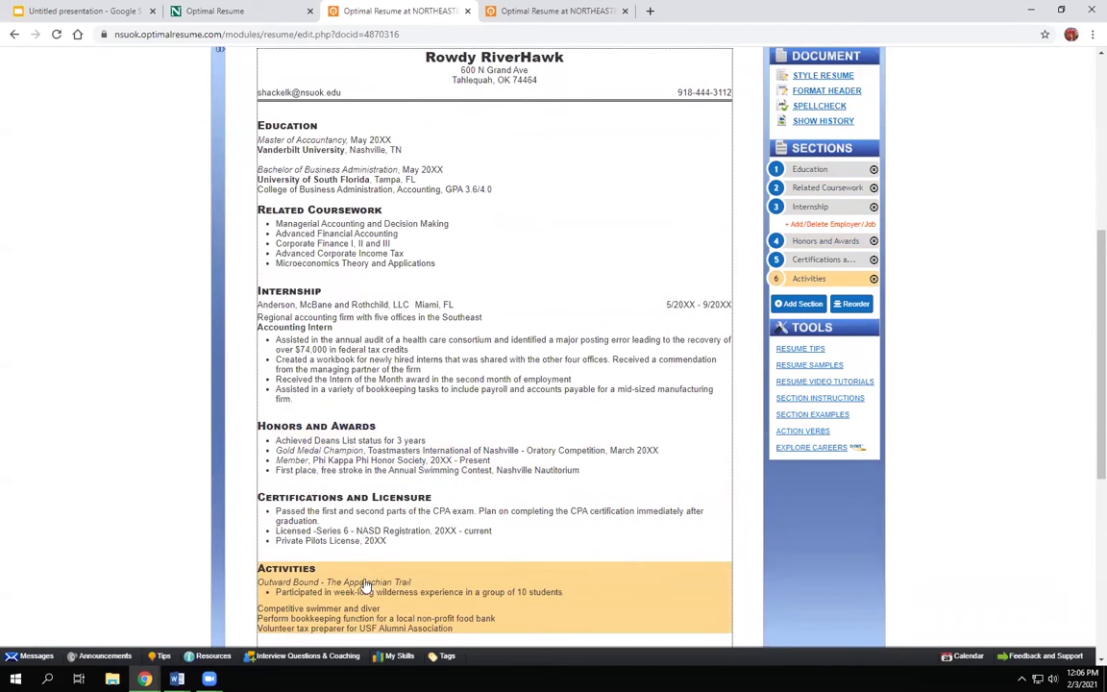
{"action": "scroll", "coordinate": [359, 574], "scroll_direction": "up", "scroll_amount": 1}
{"action": "scroll", "coordinate": [358, 570], "scroll_direction": "up", "scroll_amount": 3}
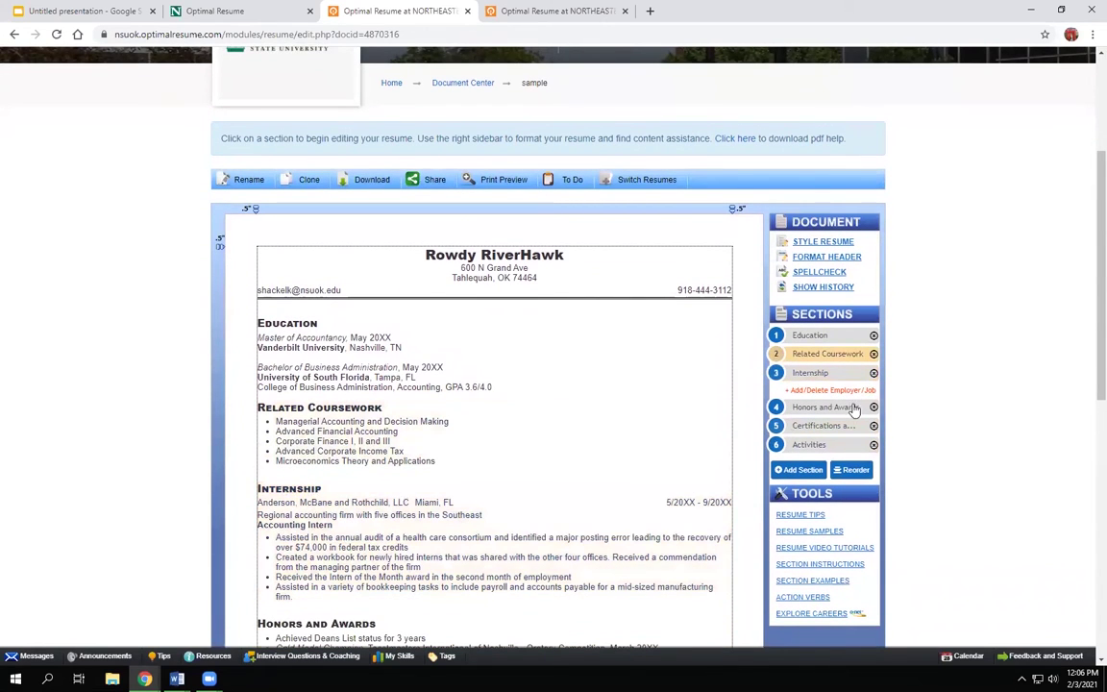
{"action": "left_click", "coordinate": [874, 373]}
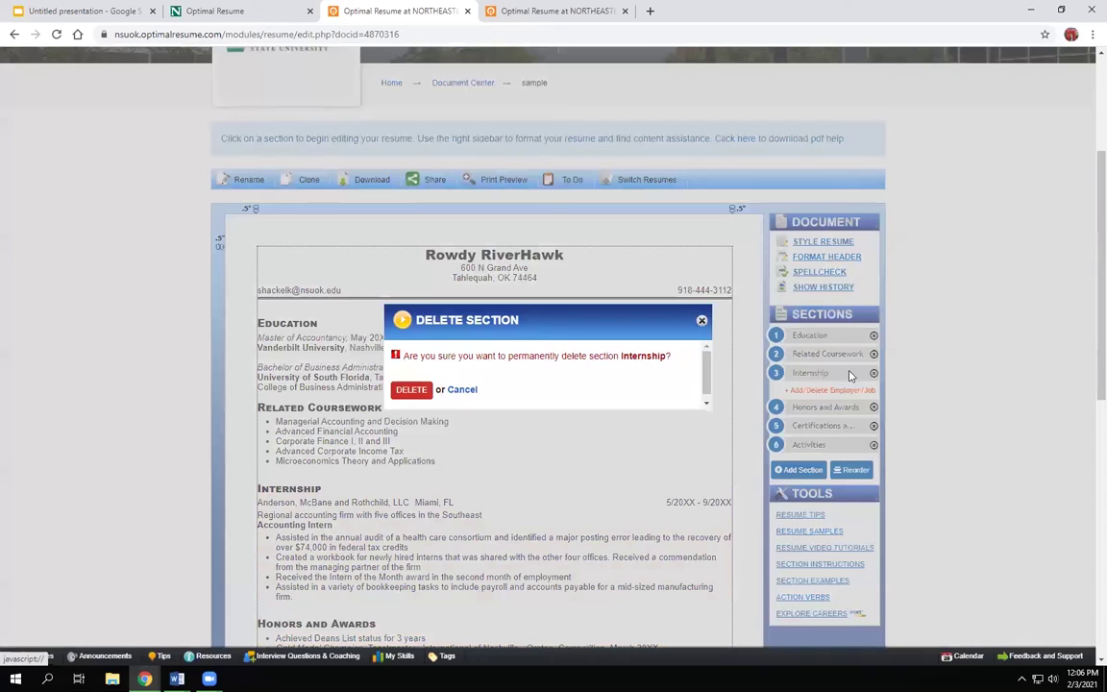
{"action": "left_click", "coordinate": [415, 390]}
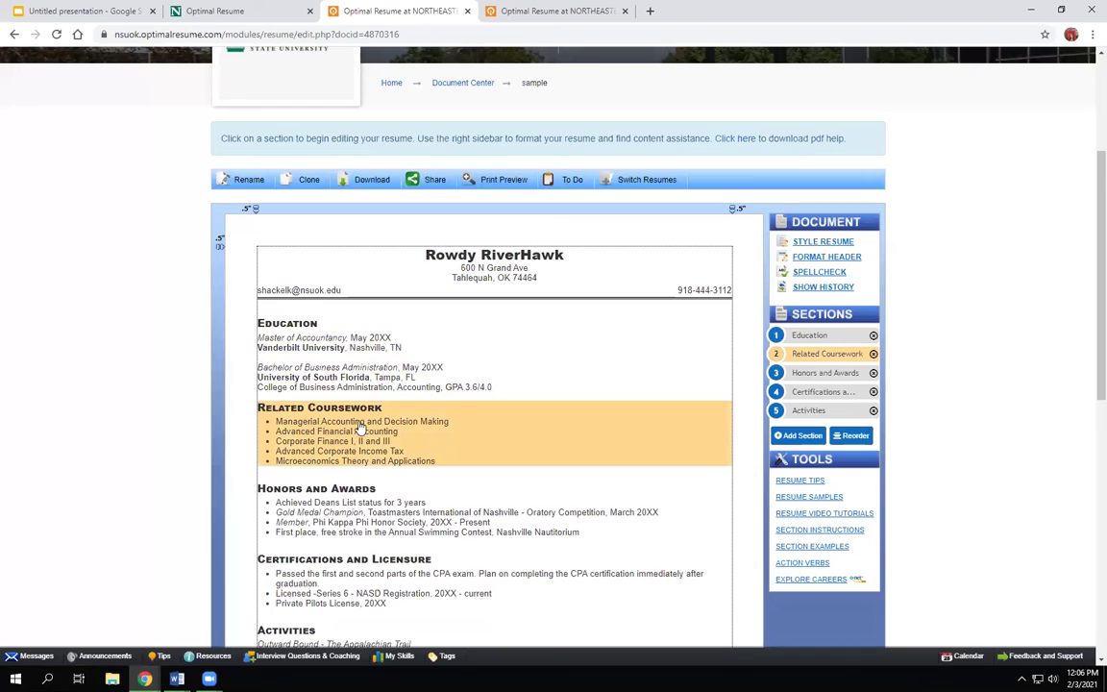
- Reorder the resume sections so that Related Coursework comes last, below Activities, and apply the order
{"action": "scroll", "coordinate": [348, 429], "scroll_direction": "down", "scroll_amount": 1}
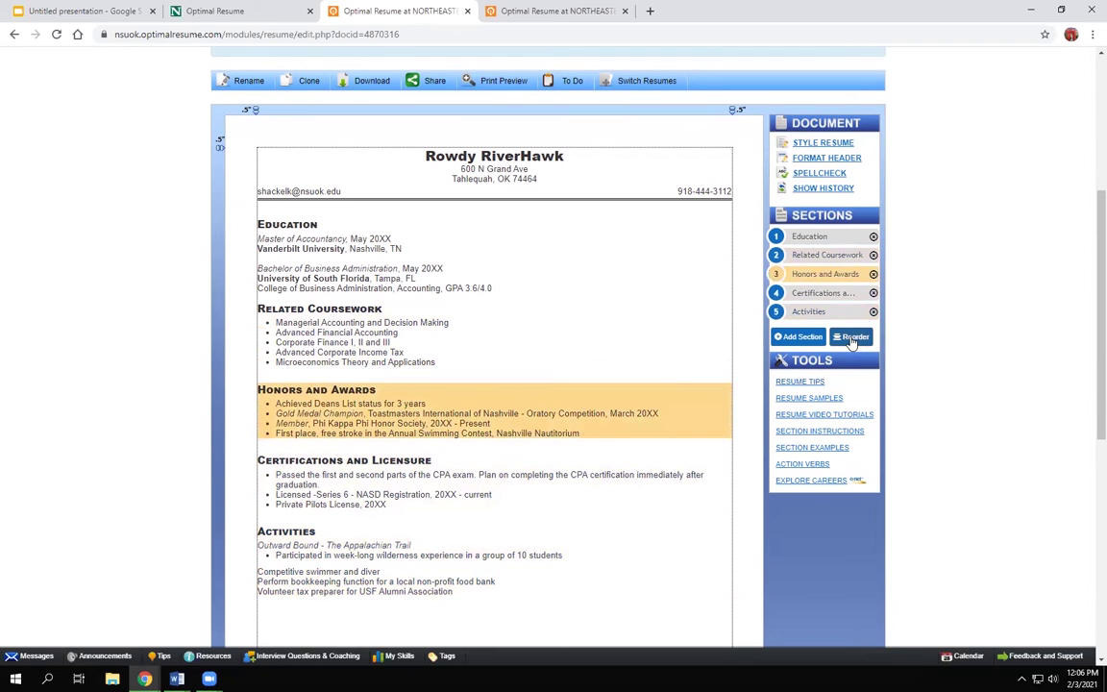
{"action": "left_click", "coordinate": [852, 338]}
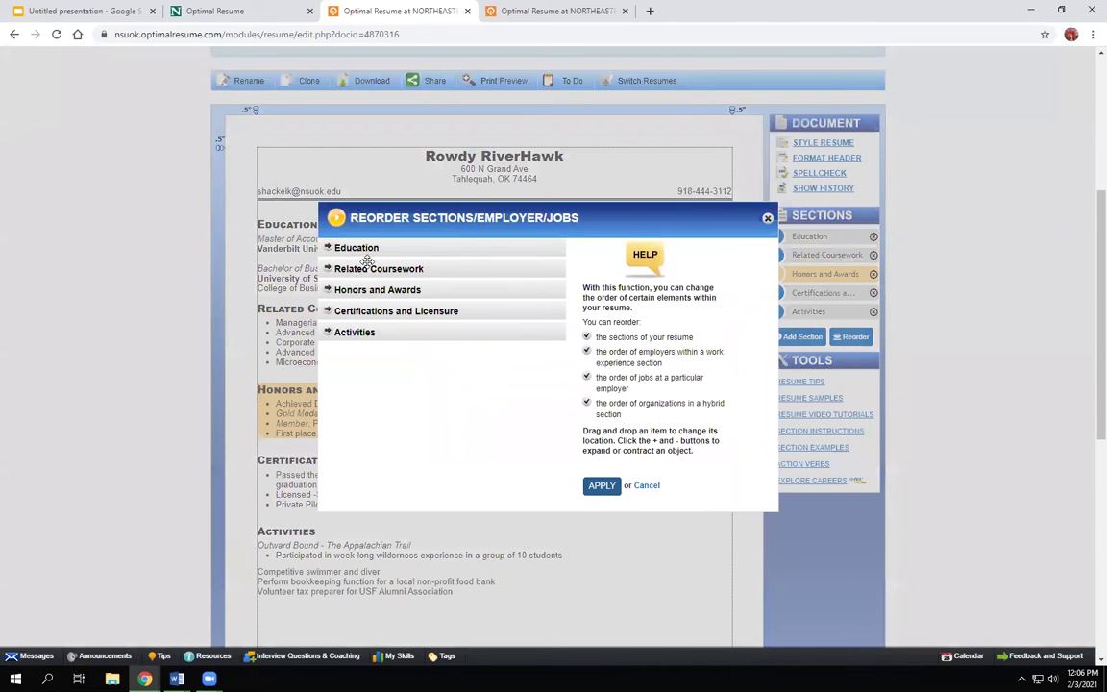
{"action": "left_click_drag", "start_coordinate": [363, 265], "coordinate": [359, 332]}
{"action": "left_click", "coordinate": [602, 486]}
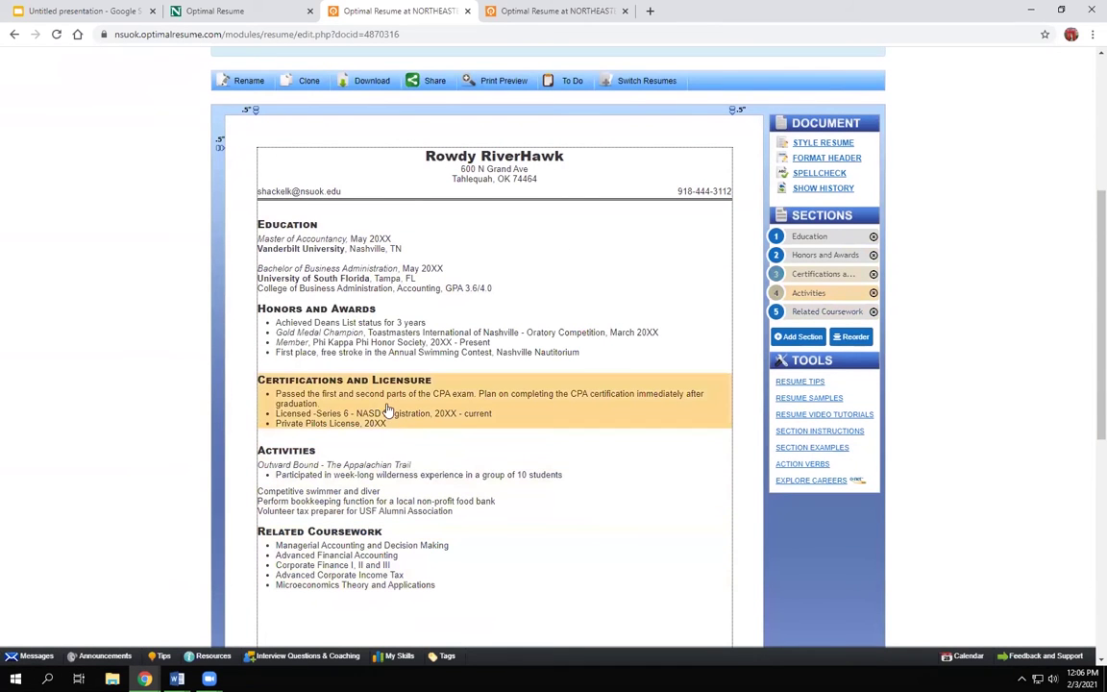
- Rename the Honors and Awards section "Work Experience", replace its first bullet with "sample" and save the section
{"action": "left_click", "coordinate": [368, 318]}
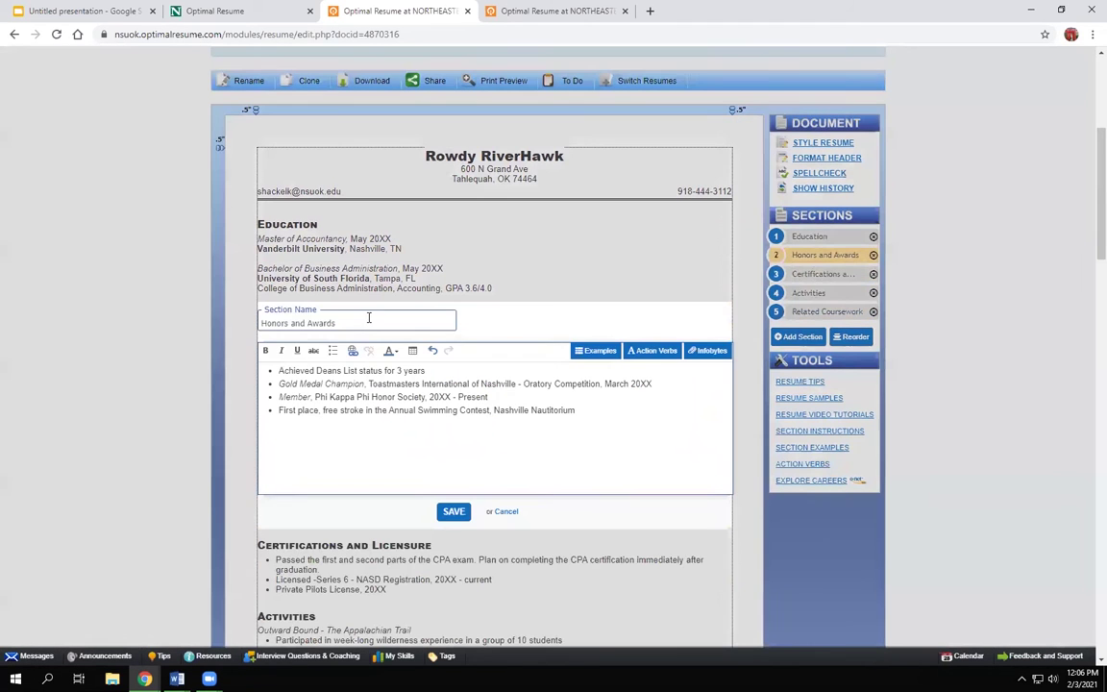
{"action": "left_click_drag", "start_coordinate": [360, 324], "coordinate": [245, 332]}
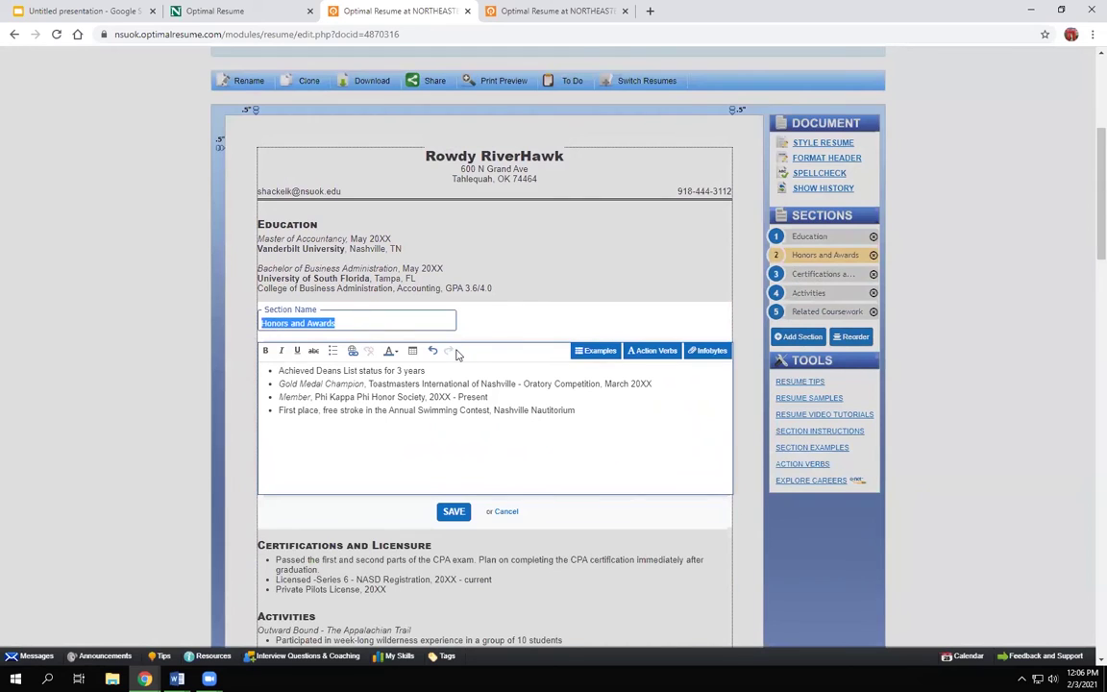
{"action": "key", "text": "BackSpace"}
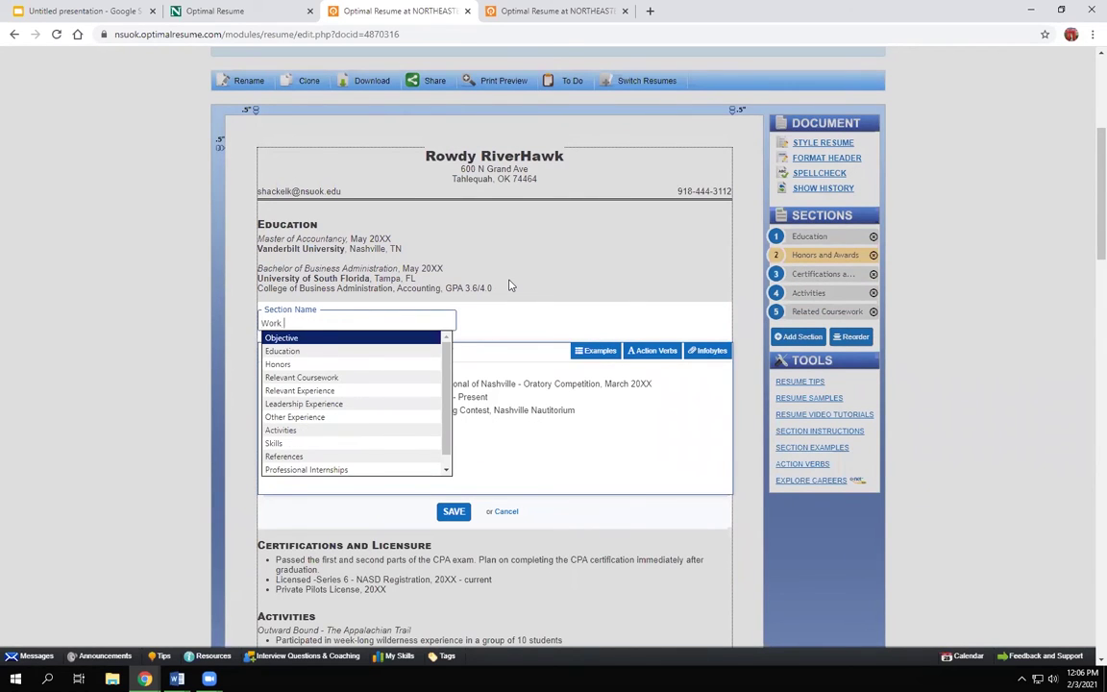
{"action": "left_click", "coordinate": [343, 339]}
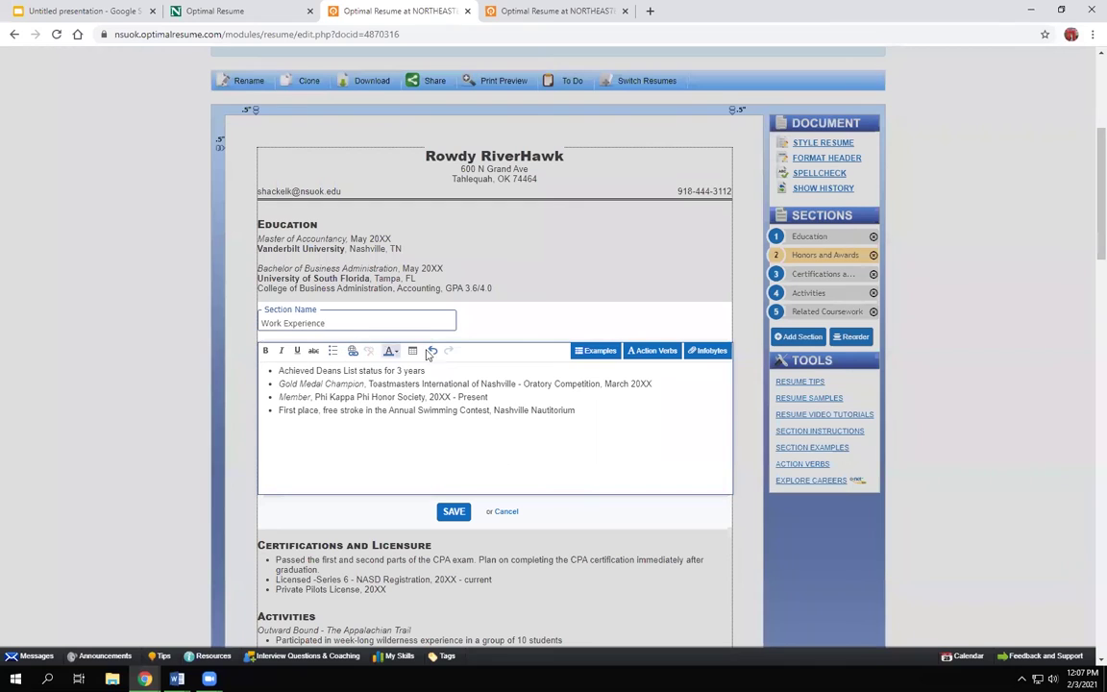
{"action": "left_click_drag", "start_coordinate": [439, 370], "coordinate": [273, 371]}
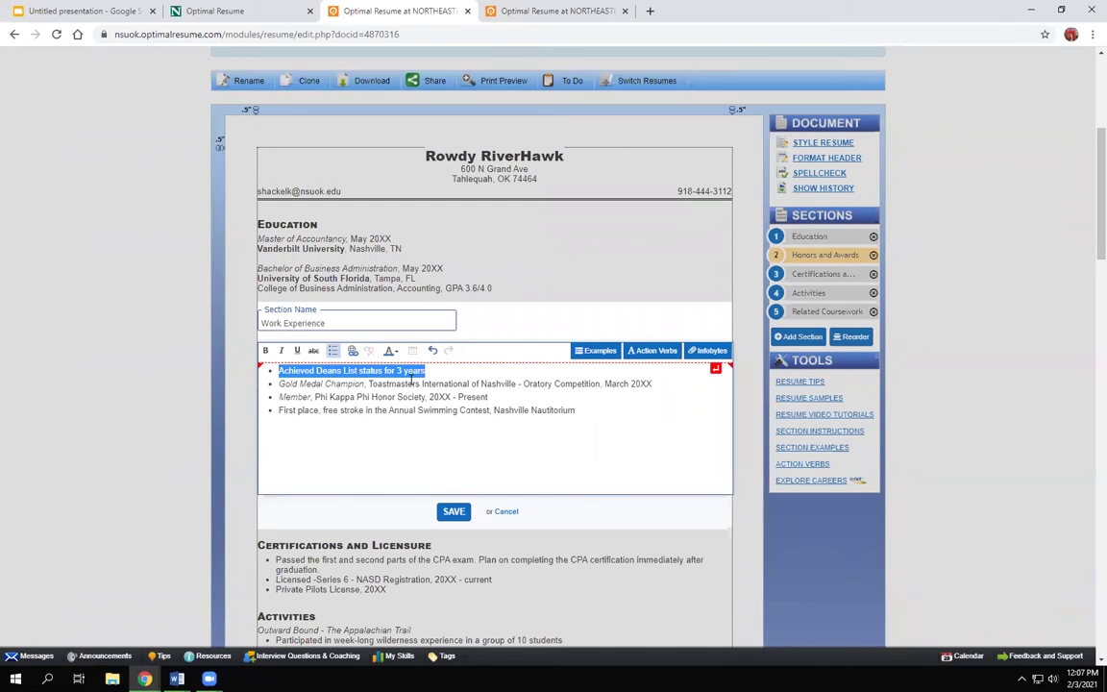
{"action": "type", "text": "sample"}
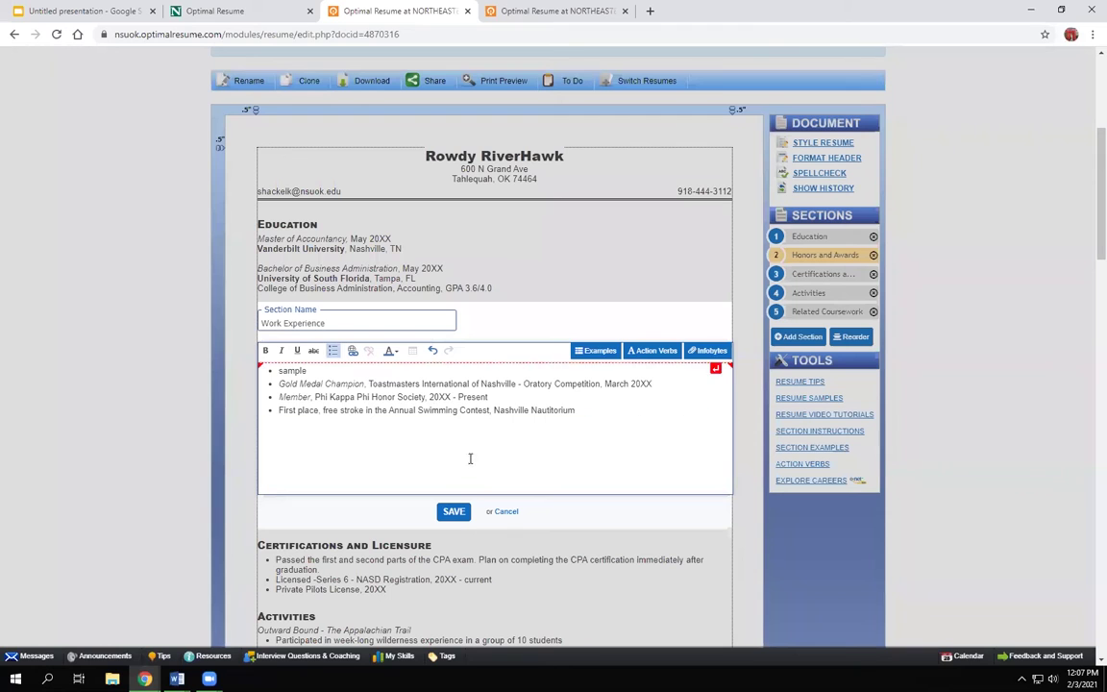
{"action": "left_click", "coordinate": [454, 511]}
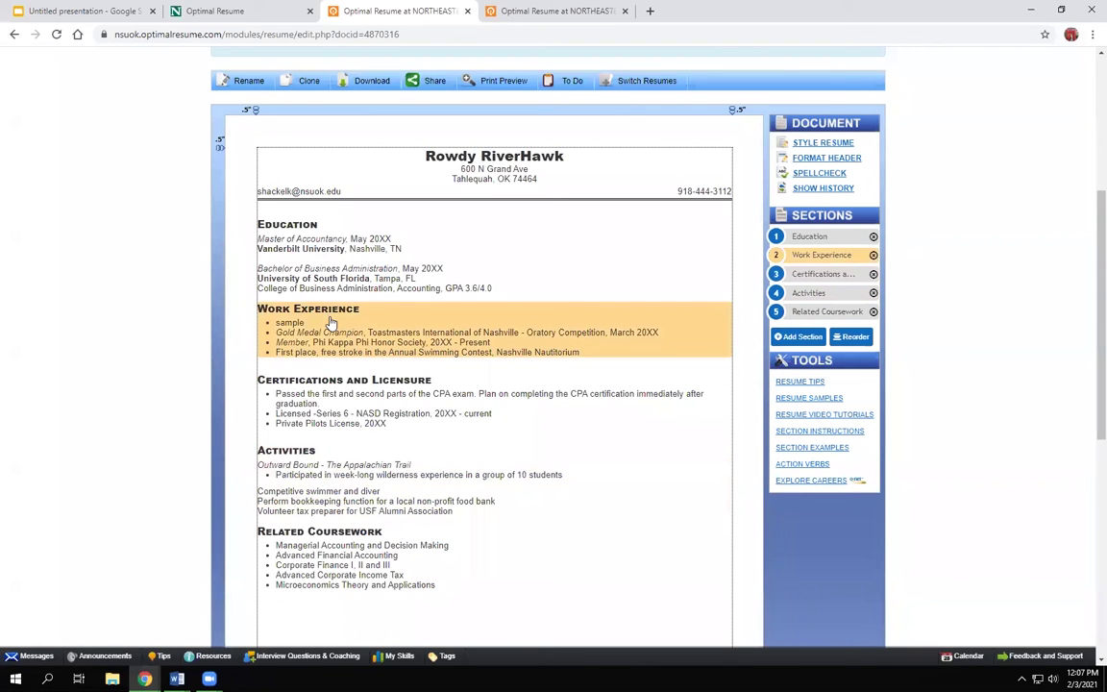
- Open the resume styling options and preview the Curie pre-style without applying it
{"action": "scroll", "coordinate": [454, 410], "scroll_direction": "up", "scroll_amount": 3}
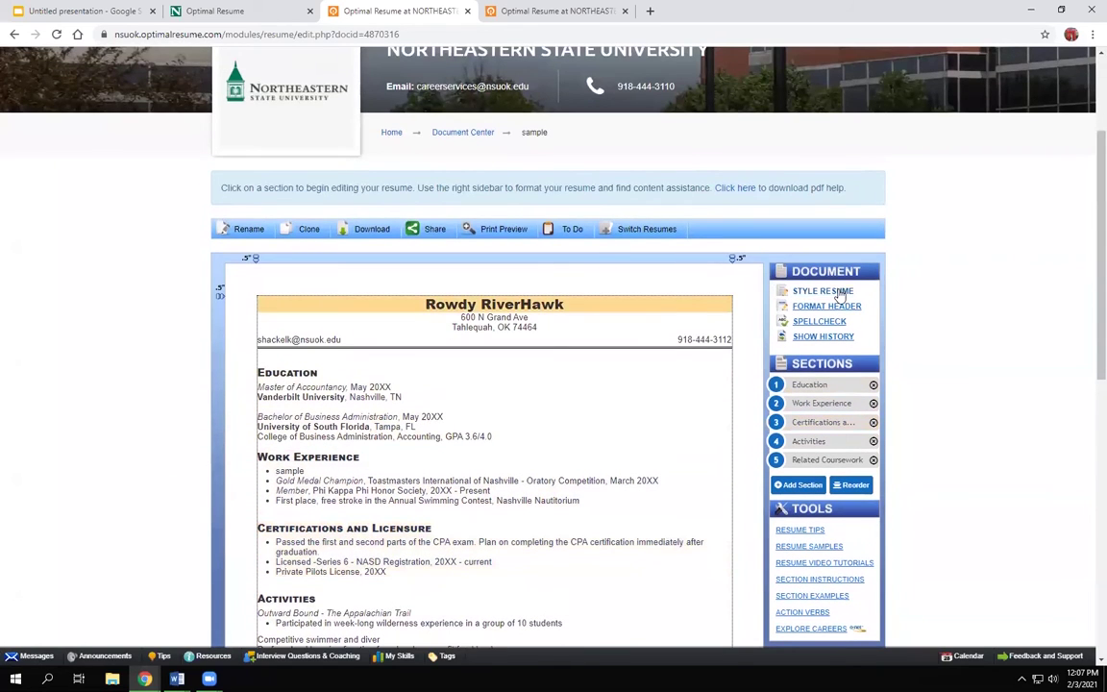
{"action": "left_click", "coordinate": [835, 294]}
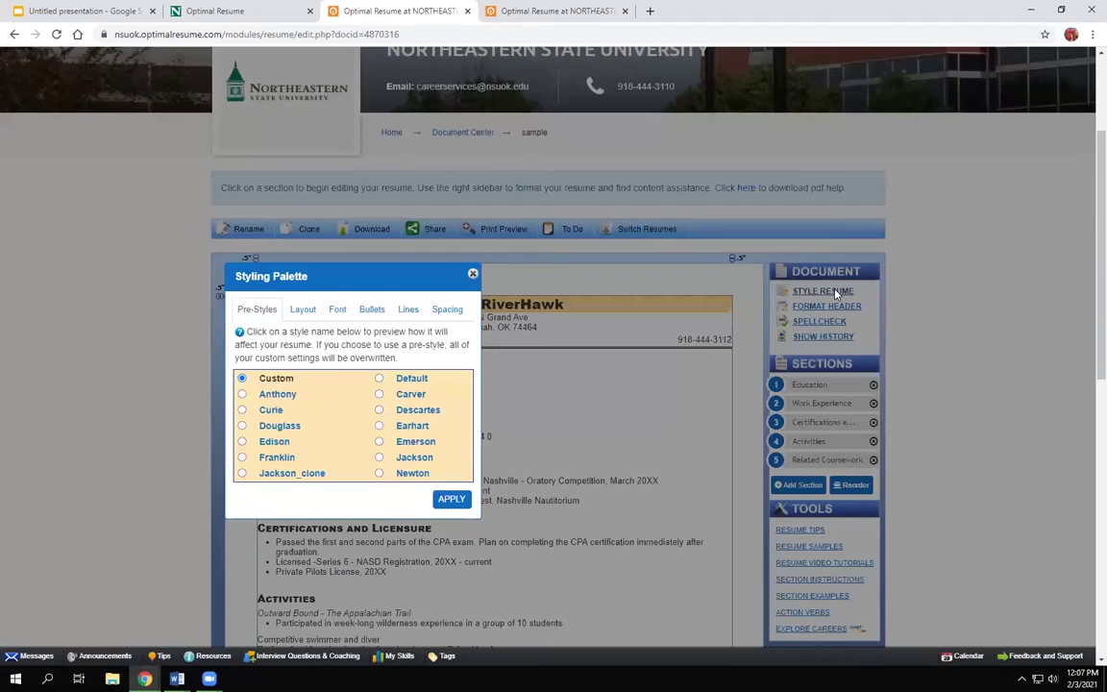
{"action": "left_click_drag", "start_coordinate": [385, 276], "coordinate": [750, 197]}
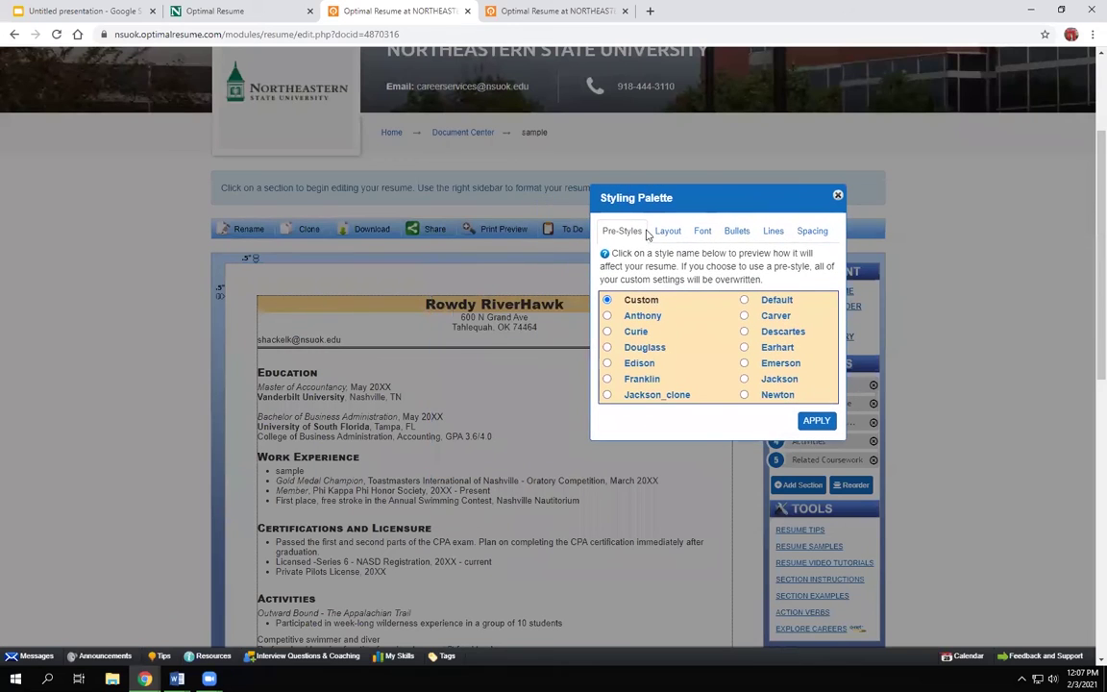
{"action": "left_click", "coordinate": [636, 330]}
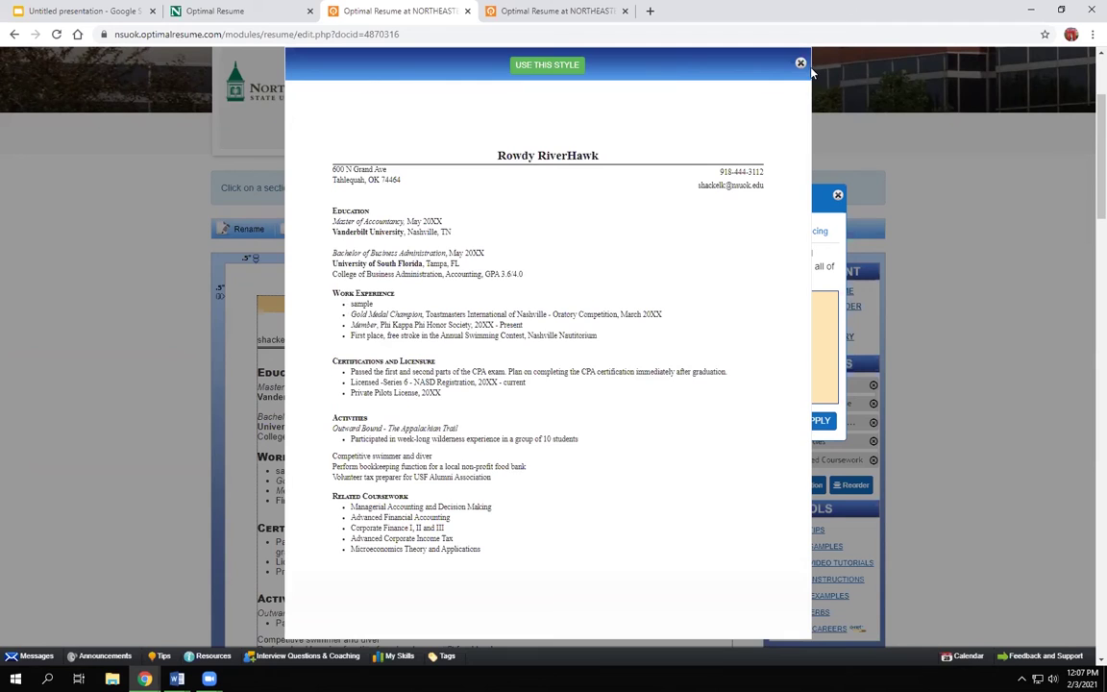
{"action": "left_click", "coordinate": [800, 64]}
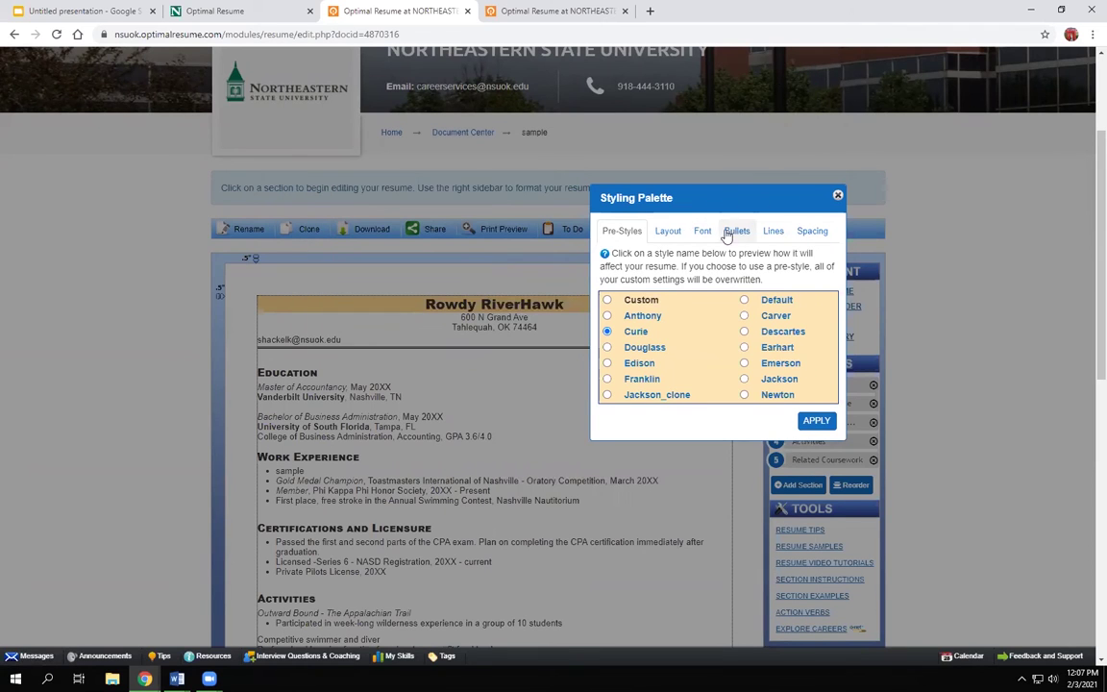
- Set the resume's top margin to 1.0 inch and its accent font to Lucida Console
{"action": "left_click", "coordinate": [670, 235]}
{"action": "left_click", "coordinate": [742, 295]}
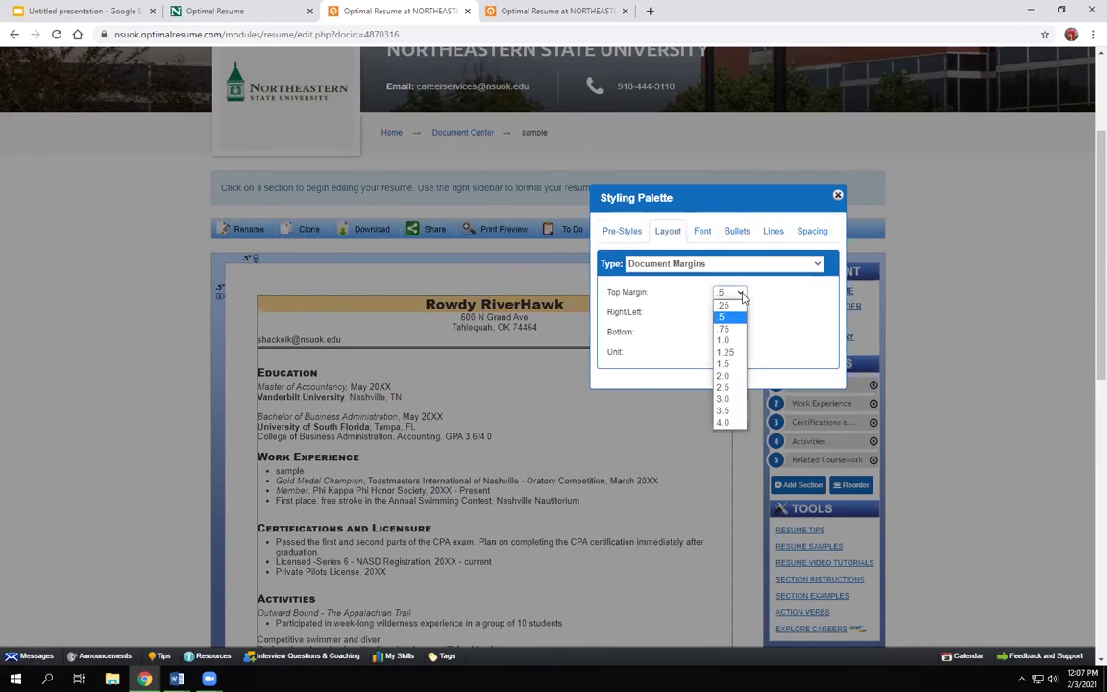
{"action": "left_click", "coordinate": [728, 346]}
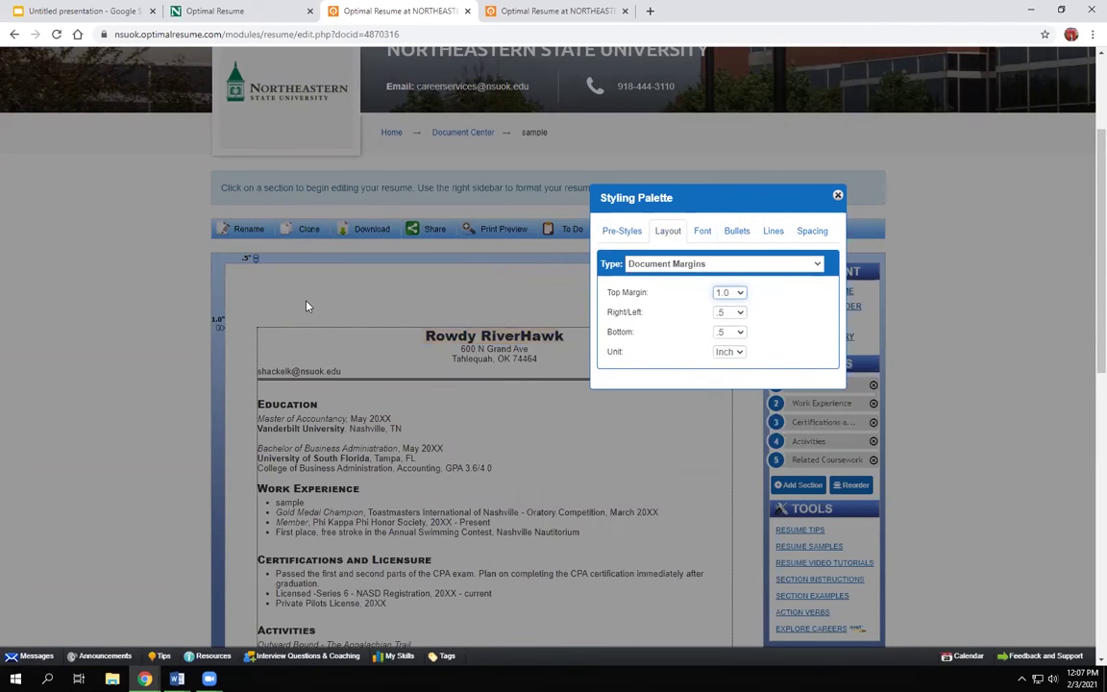
{"action": "left_click", "coordinate": [703, 232]}
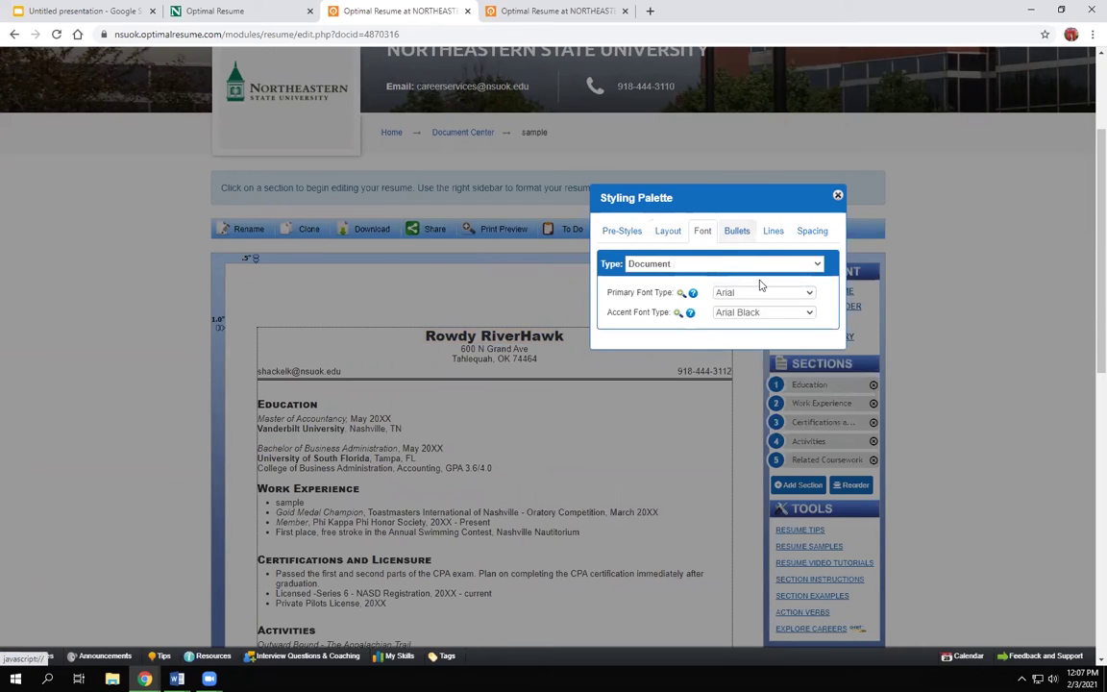
{"action": "left_click", "coordinate": [783, 315]}
{"action": "left_click", "coordinate": [745, 390]}
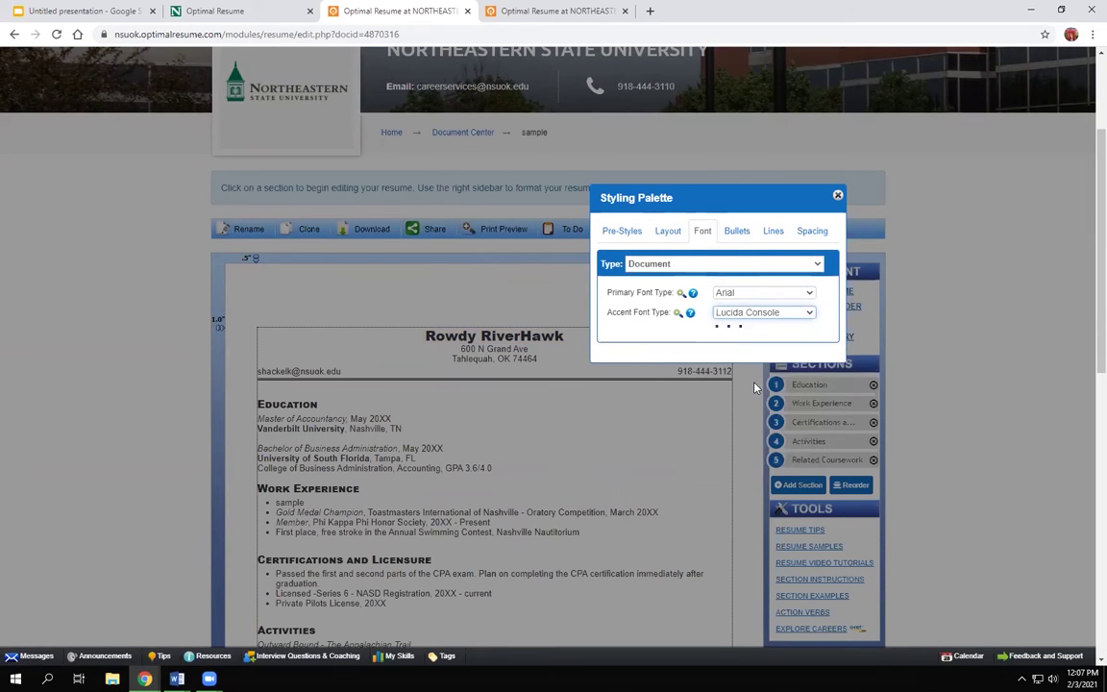
- Set the header dividers to a double line under the address and a double line under the name
{"action": "left_click", "coordinate": [737, 233]}
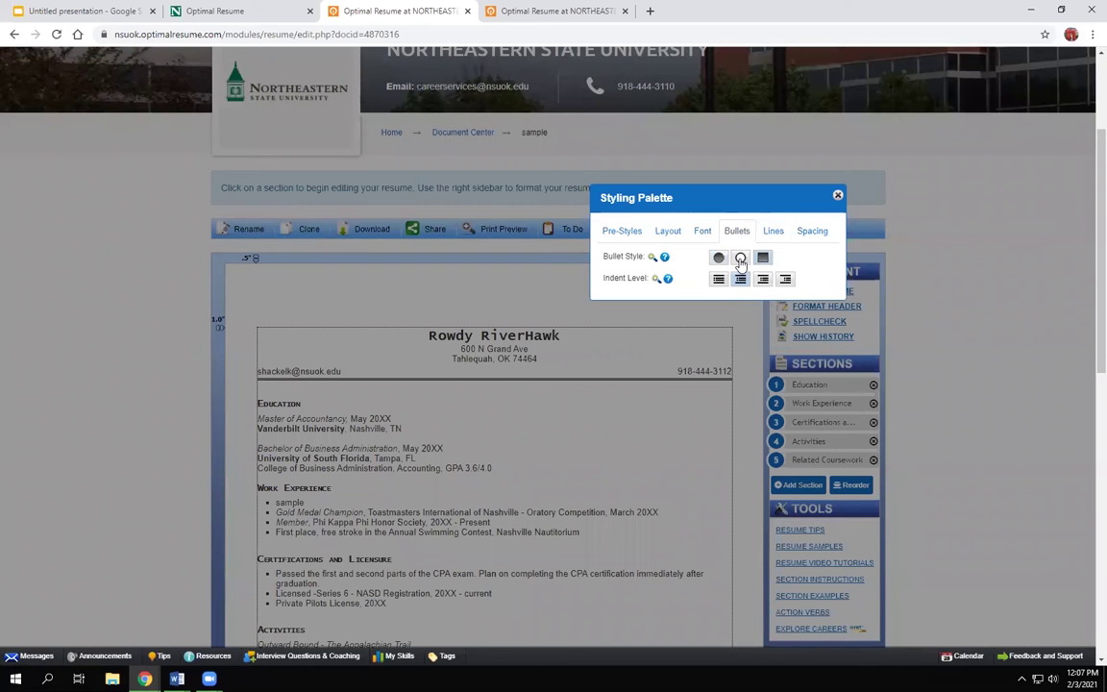
{"action": "left_click", "coordinate": [775, 235]}
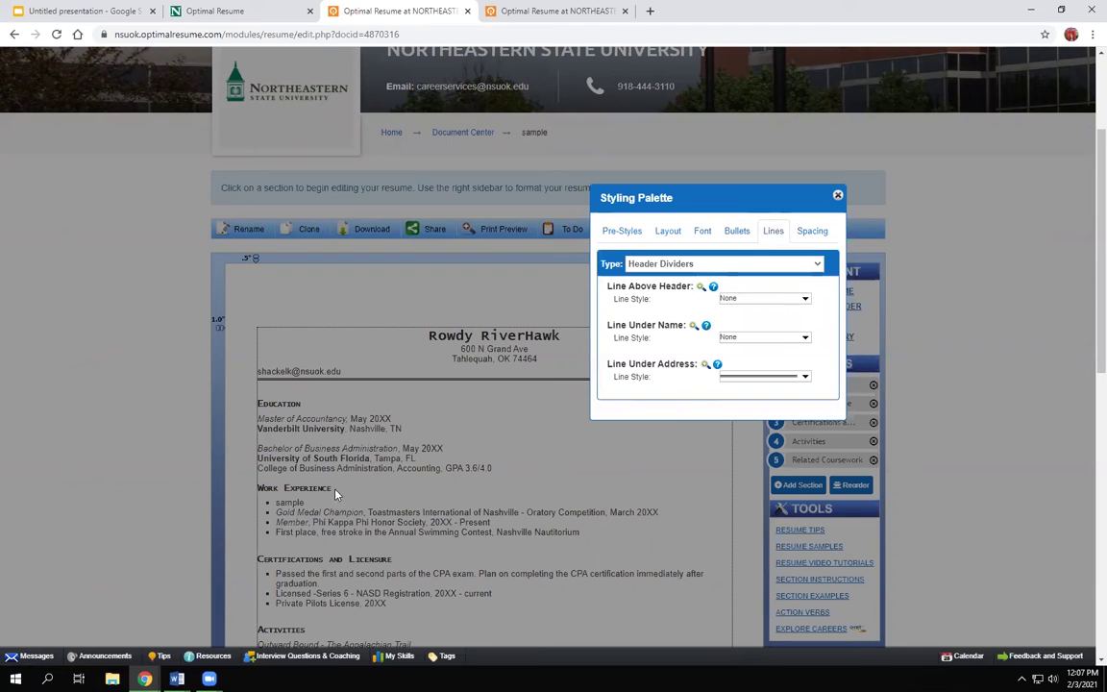
{"action": "left_click", "coordinate": [788, 376]}
{"action": "left_click", "coordinate": [777, 410]}
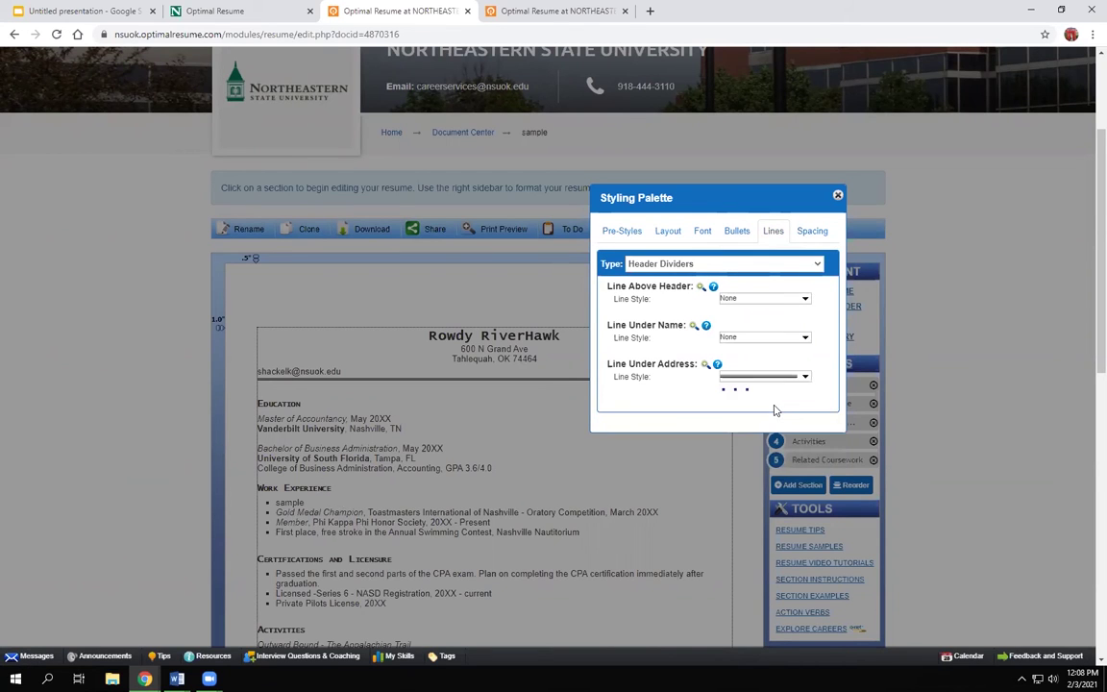
{"action": "left_click", "coordinate": [780, 339]}
{"action": "left_click", "coordinate": [778, 376]}
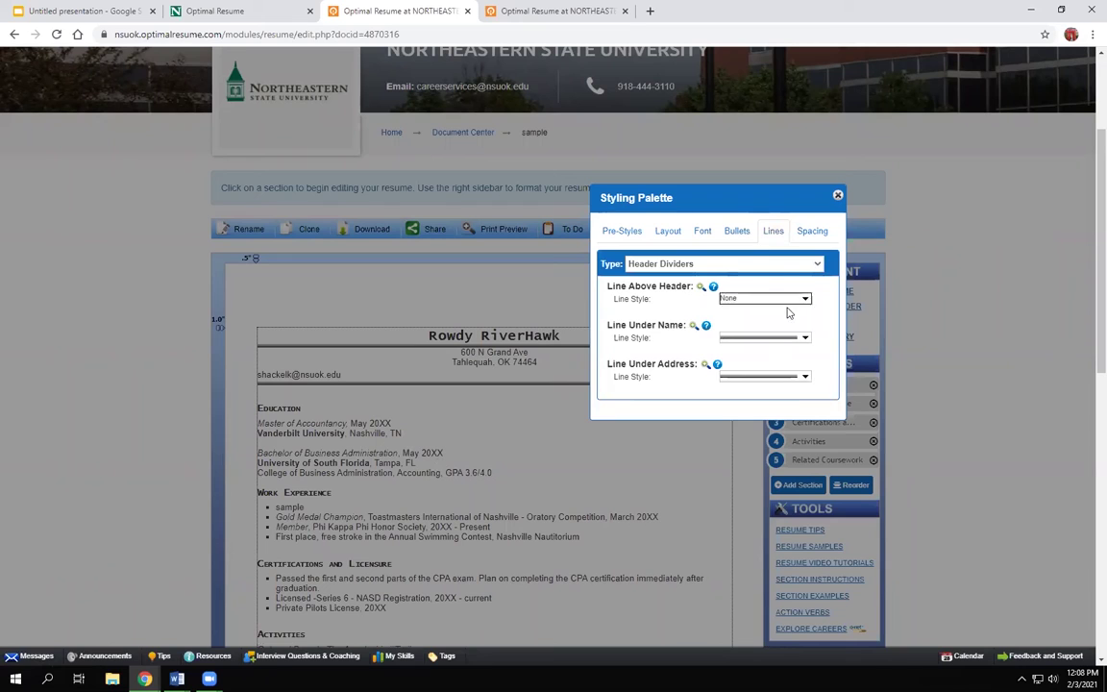
- Add a double line under the section titles and close the styling palette
{"action": "left_click", "coordinate": [760, 266]}
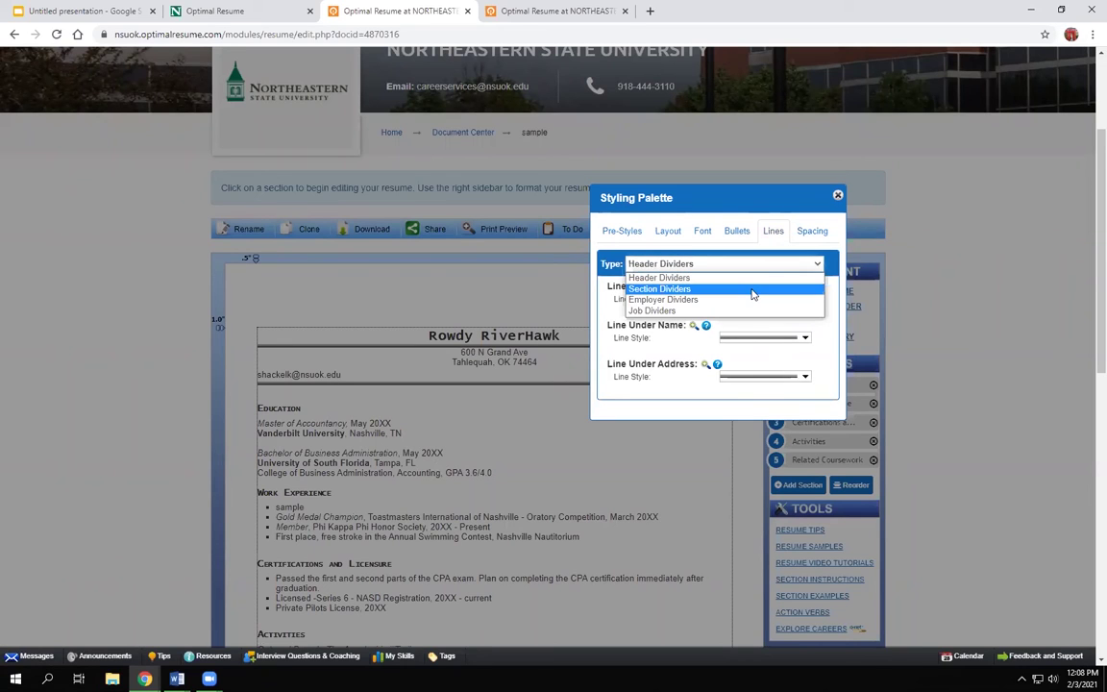
{"action": "left_click", "coordinate": [754, 290]}
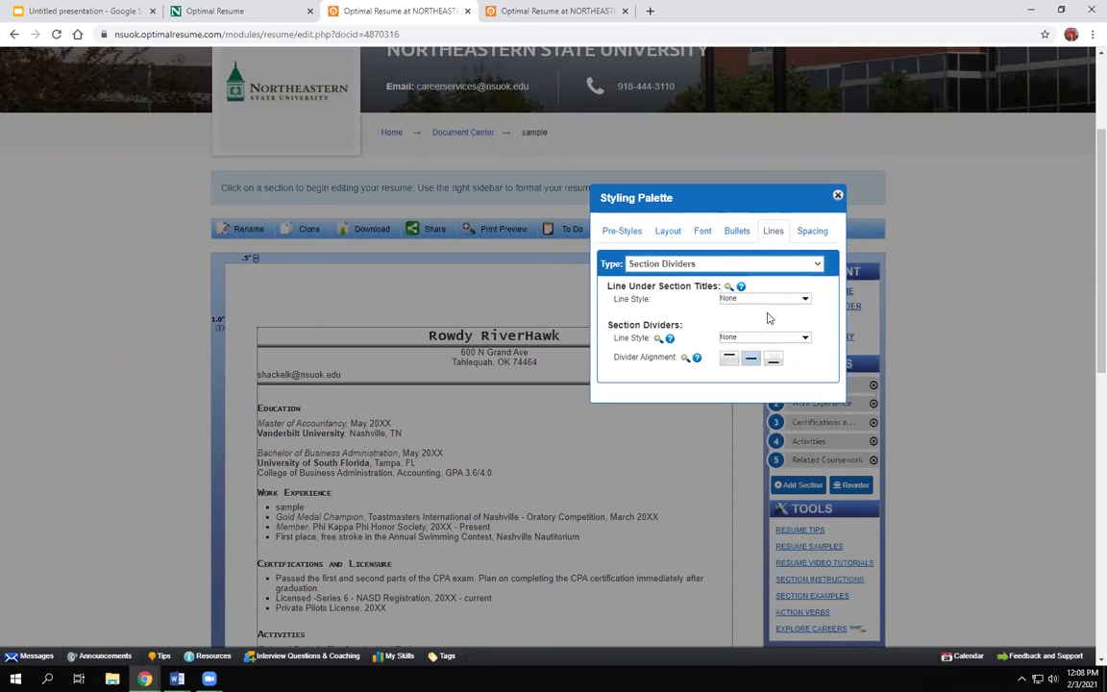
{"action": "left_click", "coordinate": [765, 299]}
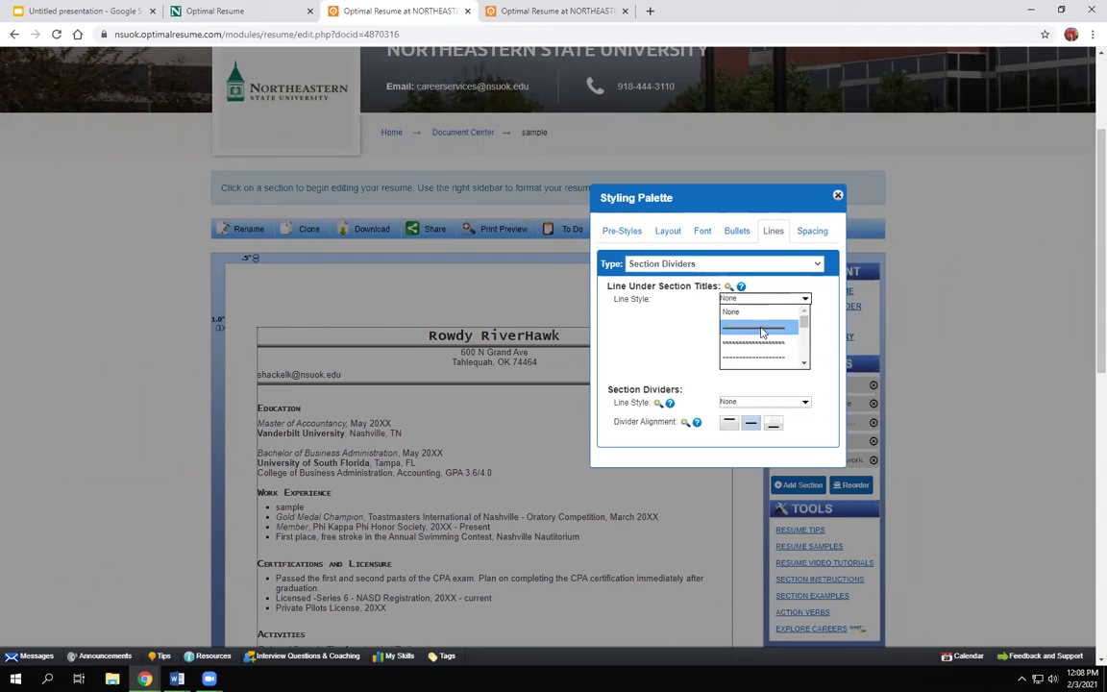
{"action": "left_click", "coordinate": [762, 326]}
{"action": "left_click", "coordinate": [748, 362]}
{"action": "left_click", "coordinate": [838, 196]}
{"action": "scroll", "coordinate": [571, 353], "scroll_direction": "down", "scroll_amount": 5}
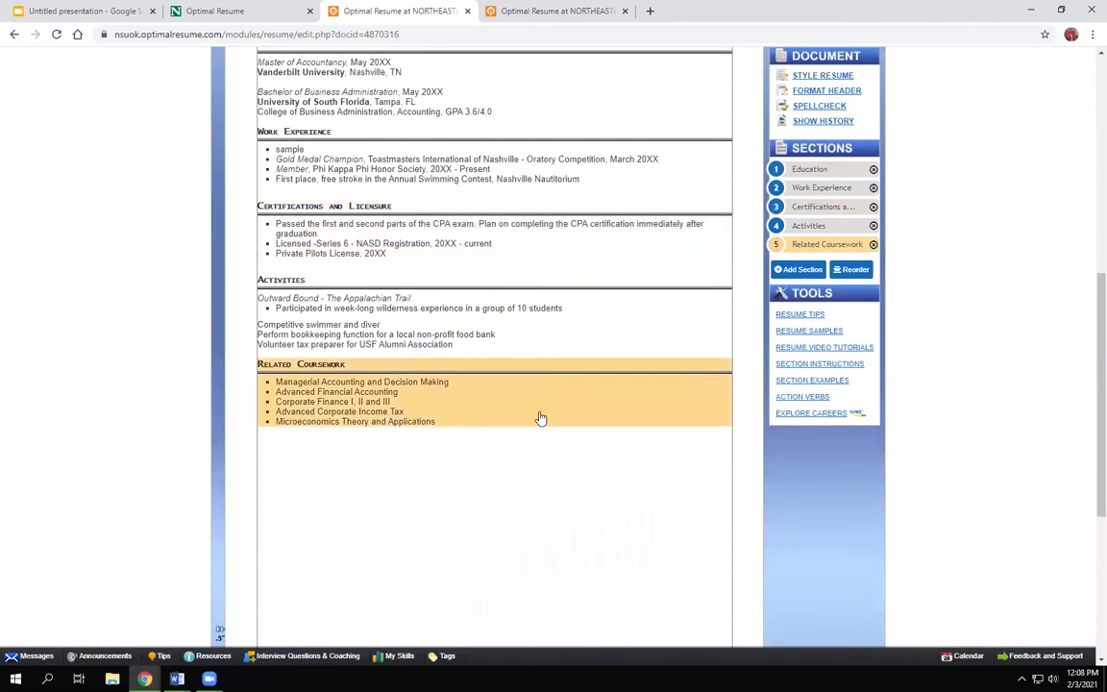
- Return to the Document Center and start a new letter named "sample"
{"action": "scroll", "coordinate": [539, 418], "scroll_direction": "up", "scroll_amount": 8}
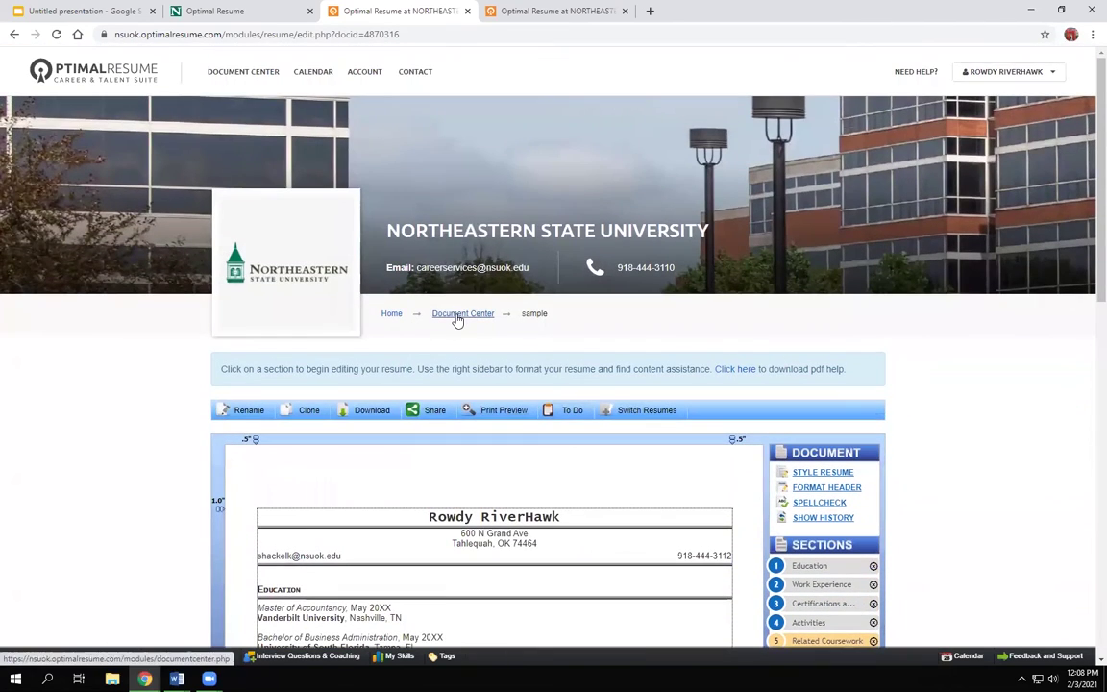
{"action": "left_click", "coordinate": [447, 318]}
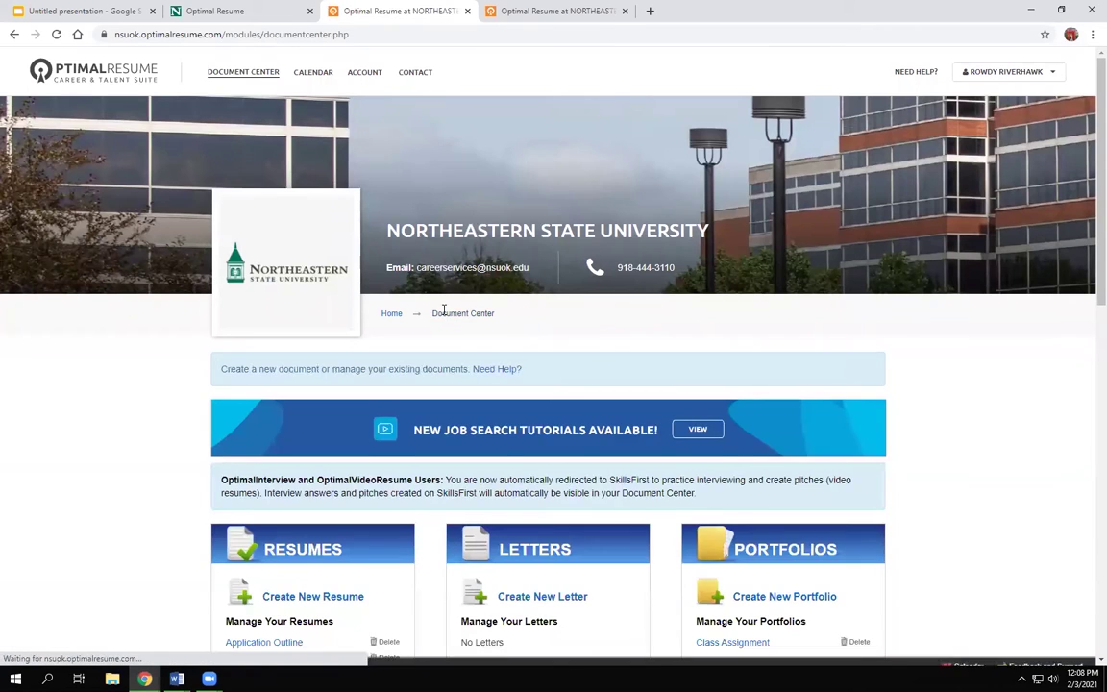
{"action": "scroll", "coordinate": [462, 288], "scroll_direction": "down", "scroll_amount": 2}
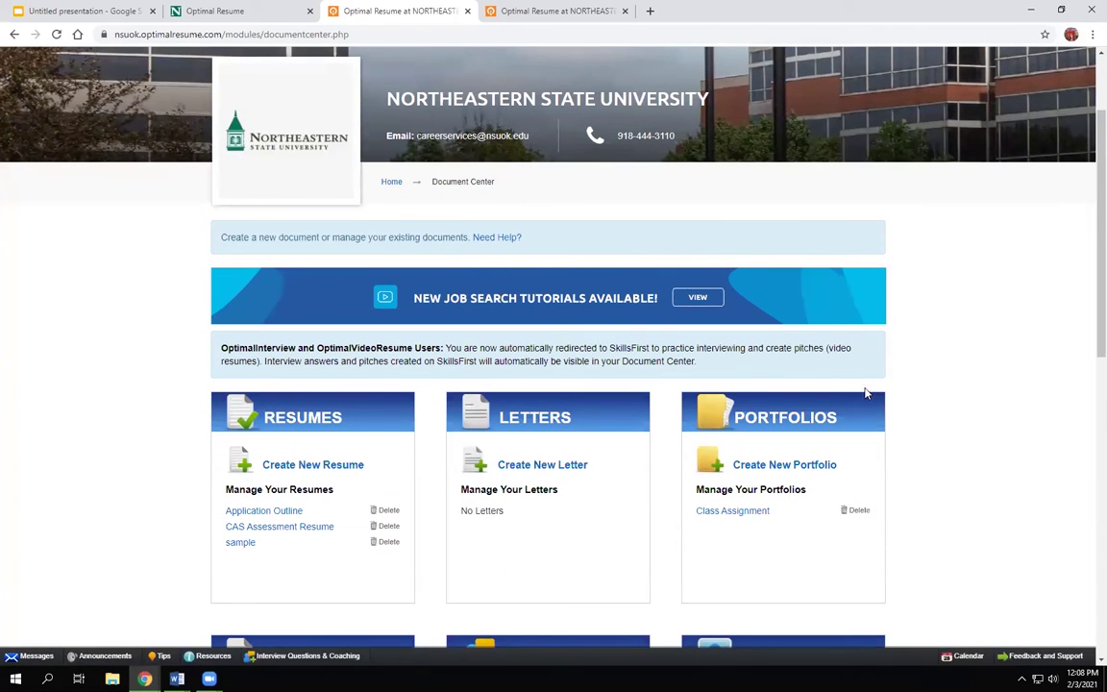
{"action": "left_click", "coordinate": [543, 465]}
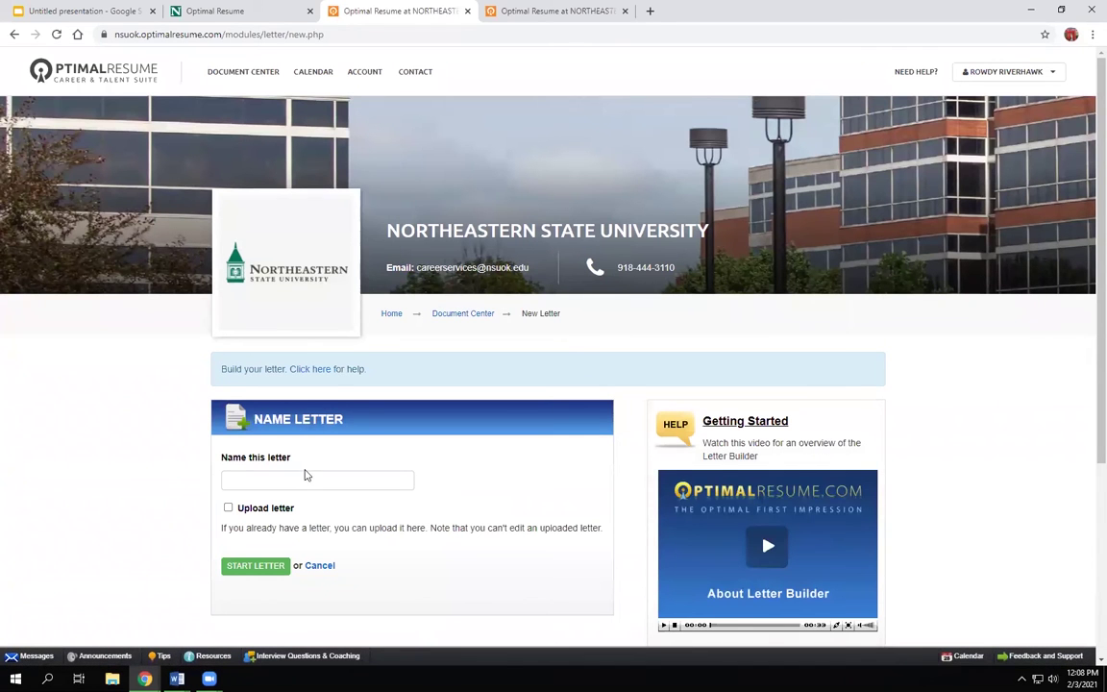
{"action": "left_click", "coordinate": [306, 476]}
{"action": "left_click", "coordinate": [293, 509]}
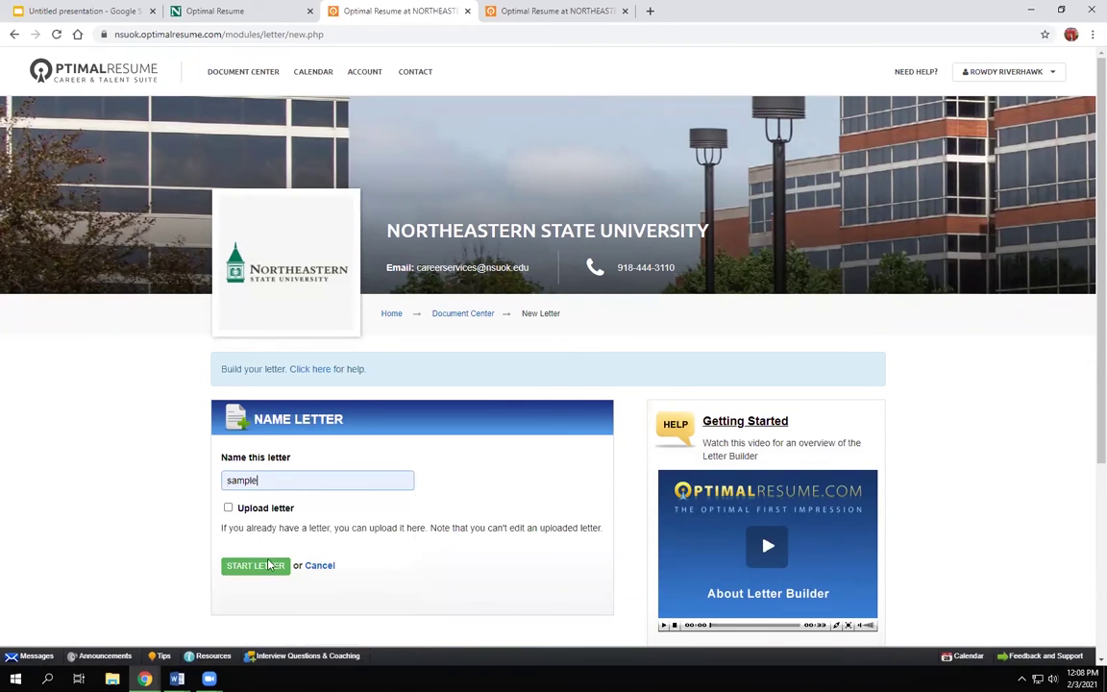
{"action": "left_click", "coordinate": [256, 566]}
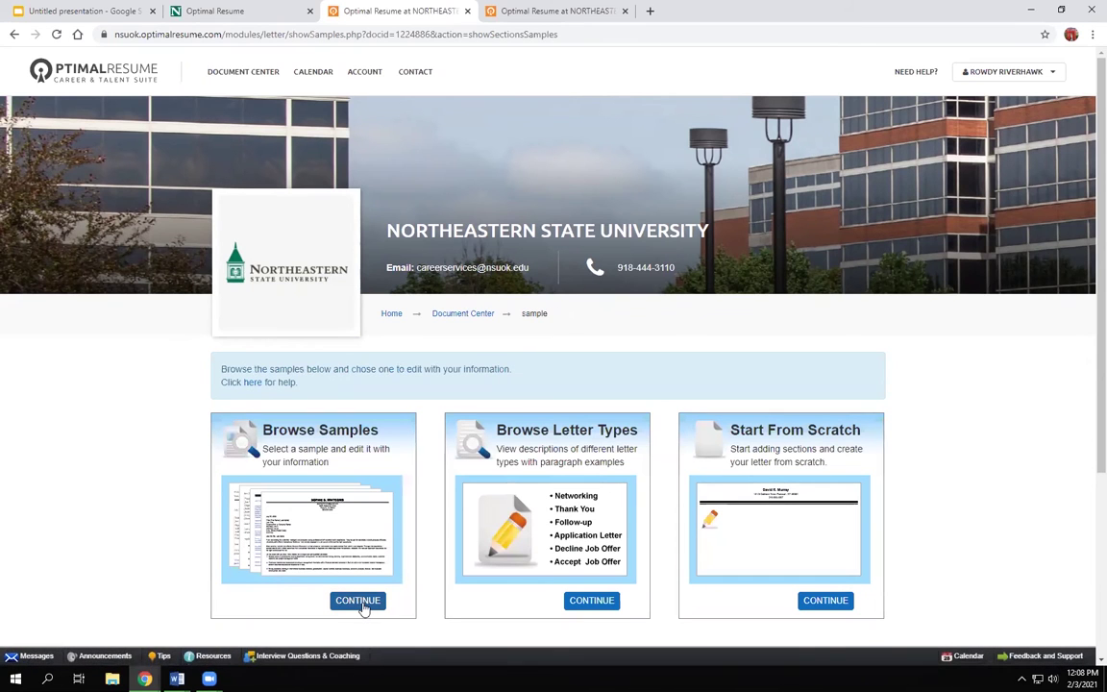
- Browse the Thank You letter samples and use "Thank you - EL 1" for the new letter
{"action": "left_click", "coordinate": [363, 605]}
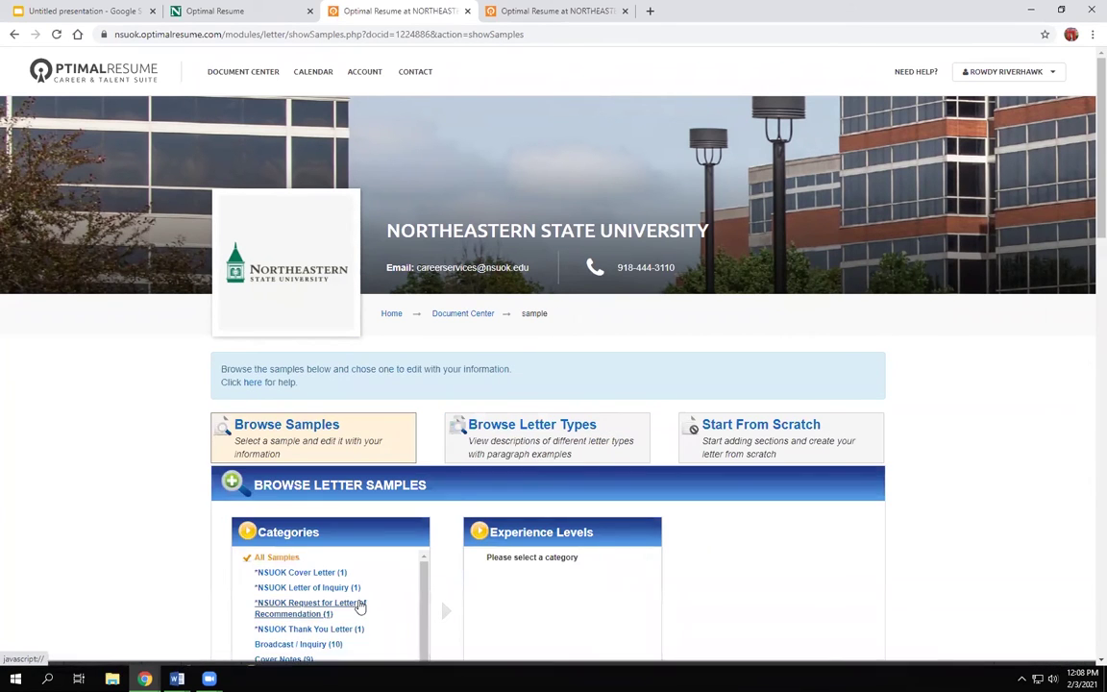
{"action": "scroll", "coordinate": [859, 482], "scroll_direction": "down", "scroll_amount": 2}
{"action": "scroll", "coordinate": [860, 481], "scroll_direction": "down", "scroll_amount": 1}
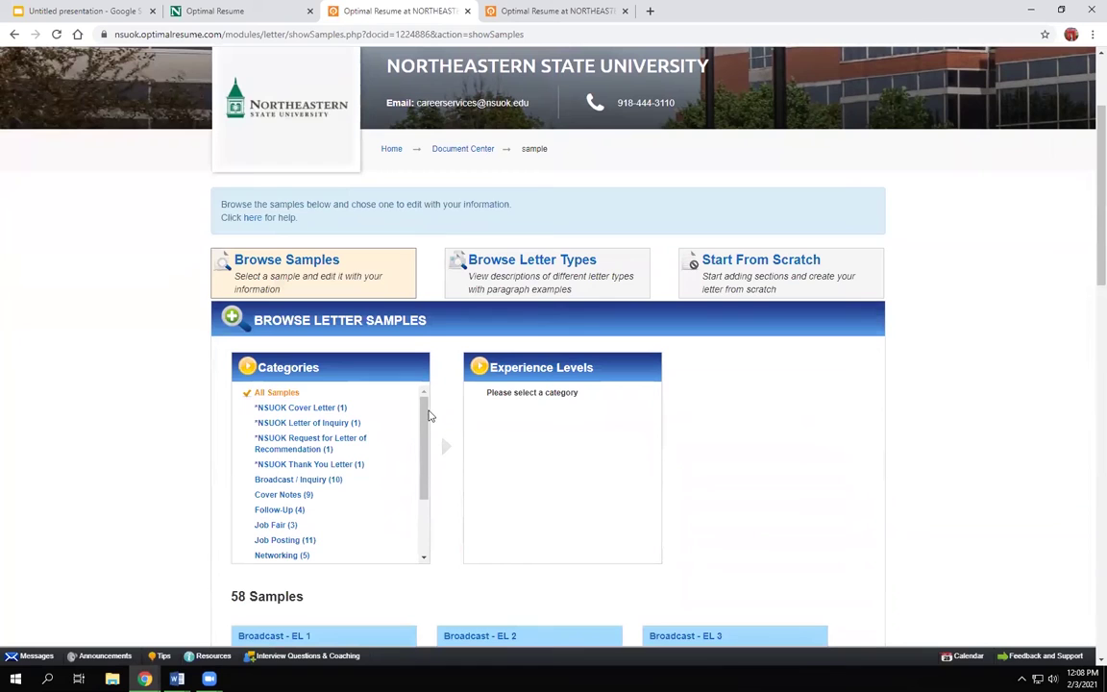
{"action": "scroll", "coordinate": [415, 474], "scroll_direction": "down", "scroll_amount": 3}
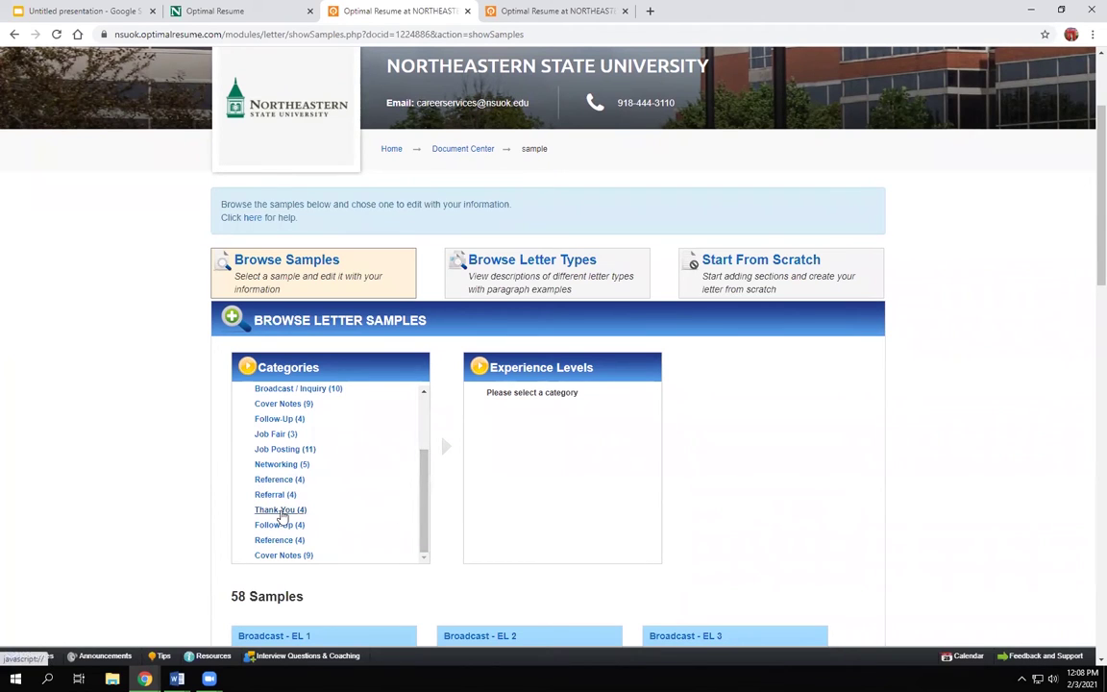
{"action": "left_click", "coordinate": [281, 511]}
{"action": "scroll", "coordinate": [452, 549], "scroll_direction": "down", "scroll_amount": 3}
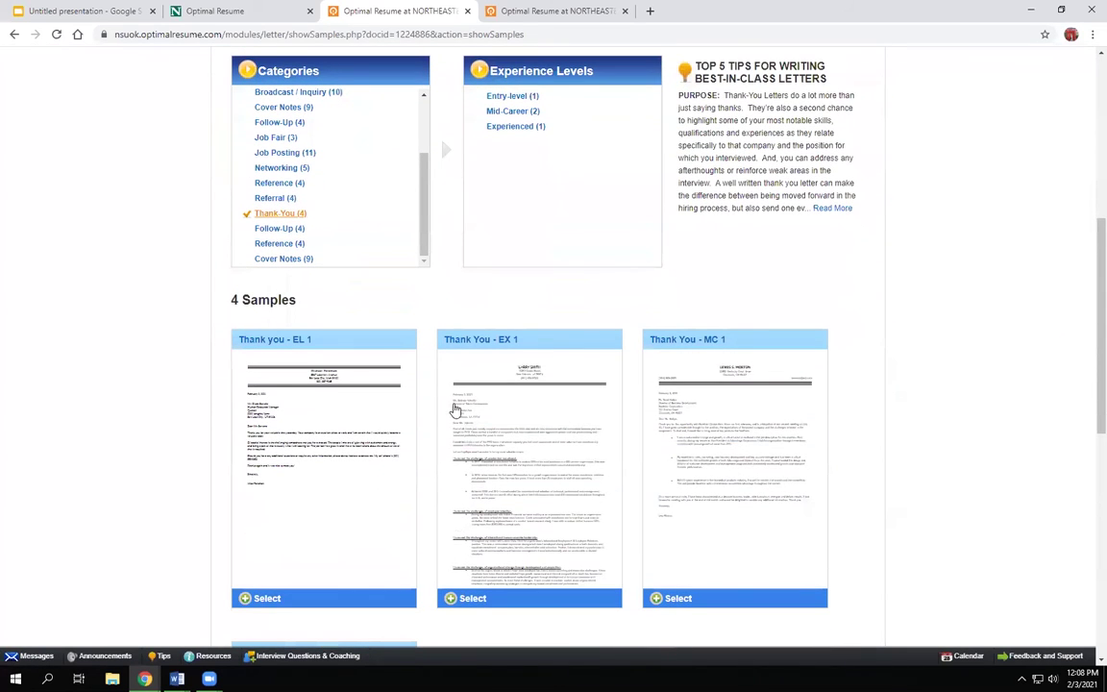
{"action": "left_click", "coordinate": [305, 389]}
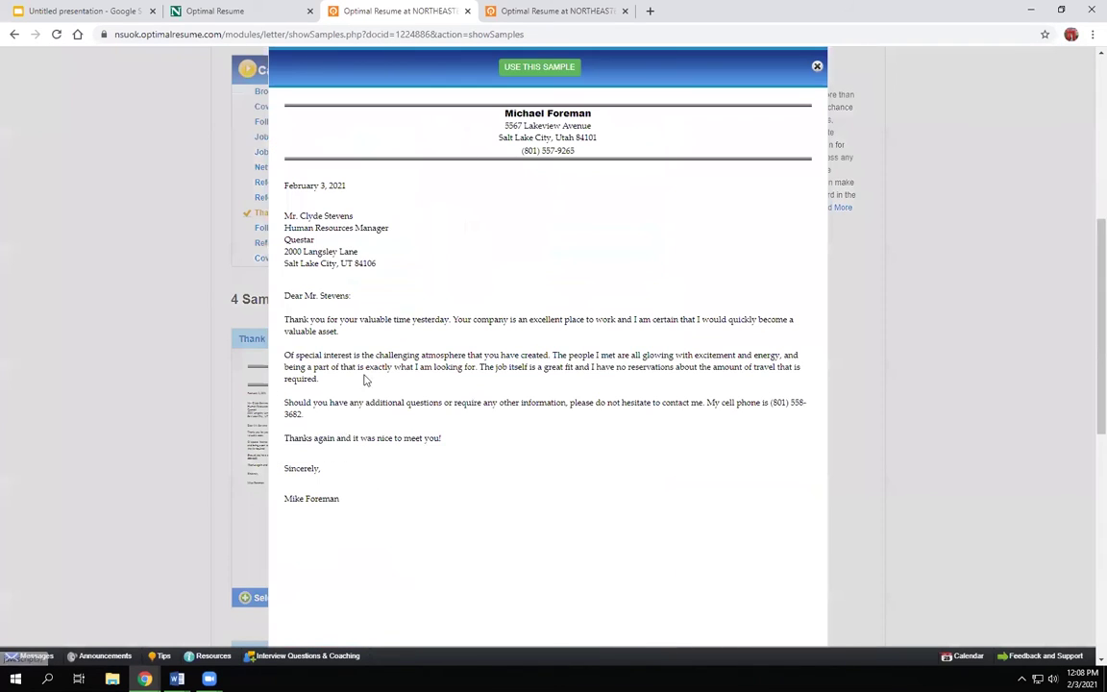
{"action": "left_click", "coordinate": [546, 67]}
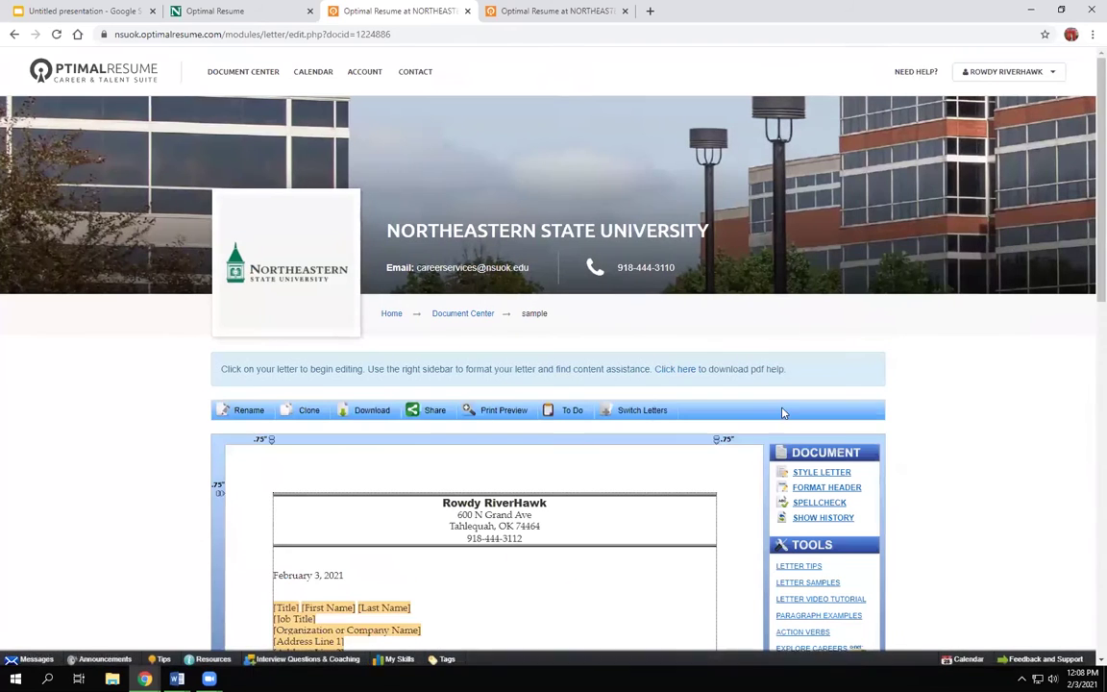
{"action": "scroll", "coordinate": [667, 469], "scroll_direction": "down", "scroll_amount": 2}
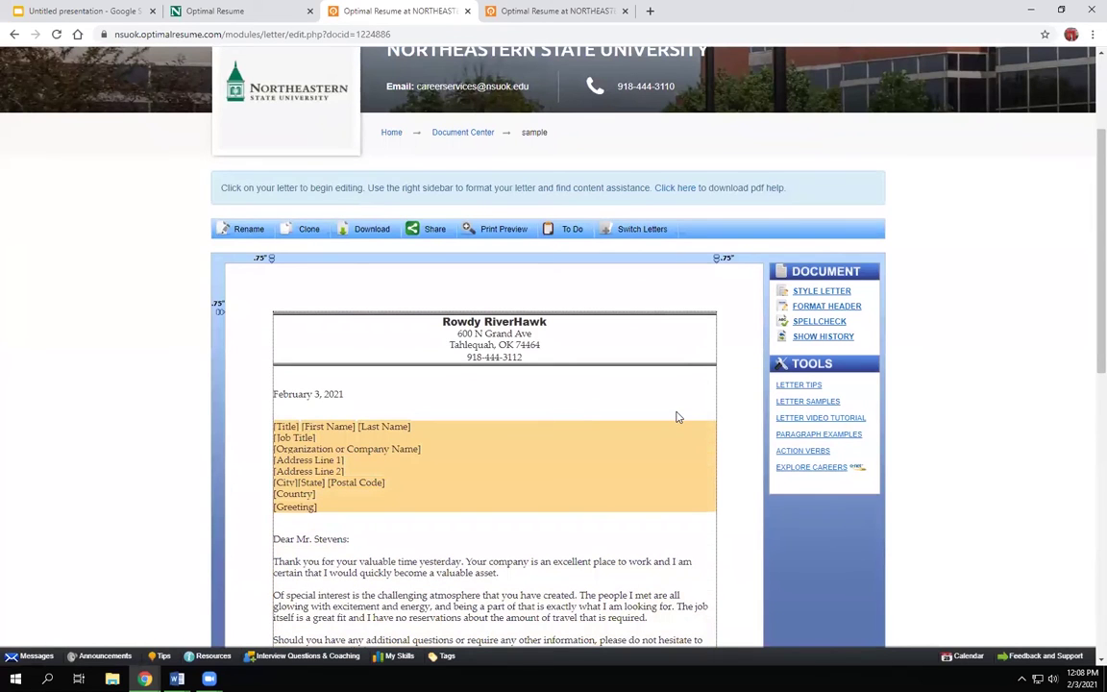
{"action": "scroll", "coordinate": [659, 418], "scroll_direction": "up", "scroll_amount": 1}
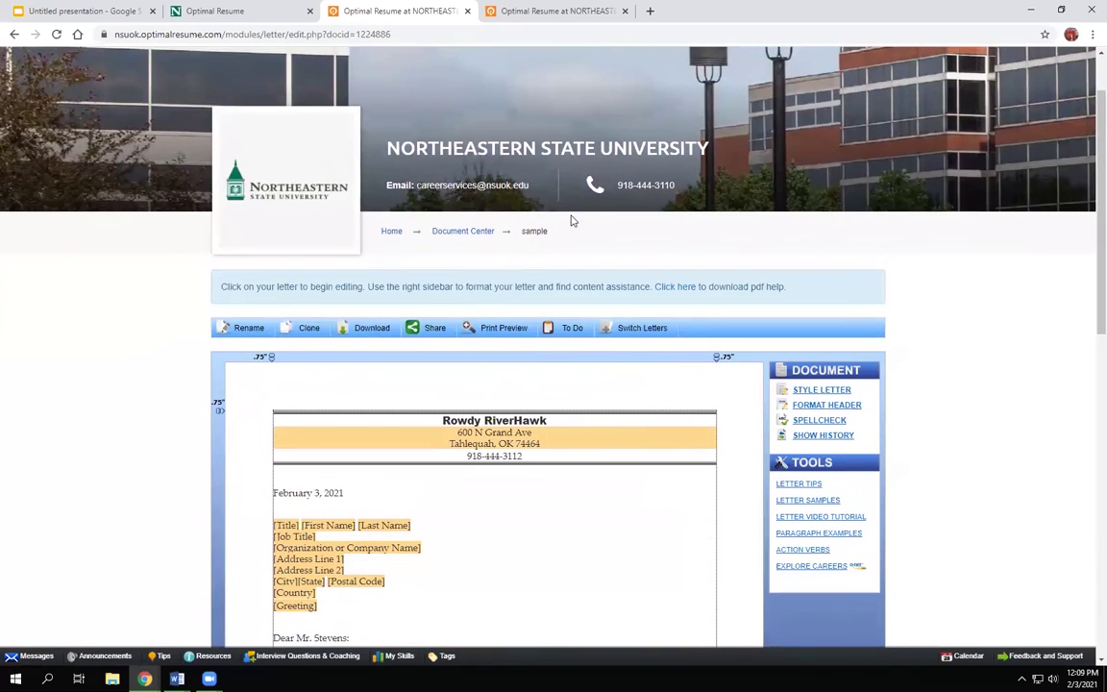
- Return to the Document Center and start a new portfolio named "sample"
{"action": "left_click", "coordinate": [487, 237]}
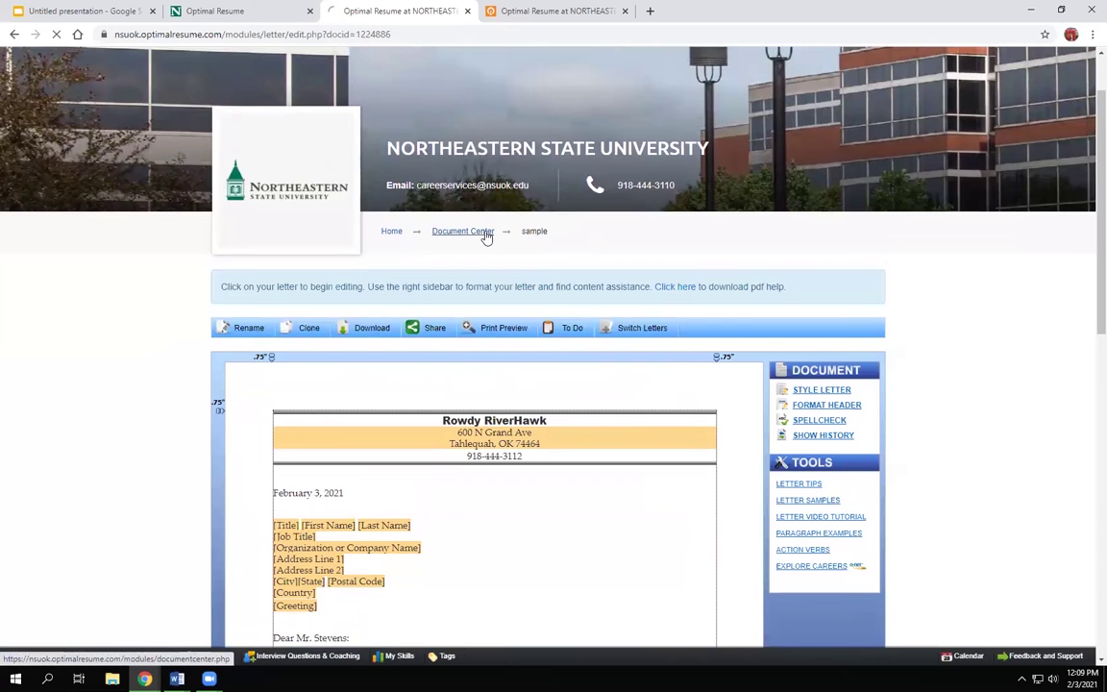
{"action": "scroll", "coordinate": [759, 196], "scroll_direction": "down", "scroll_amount": 2}
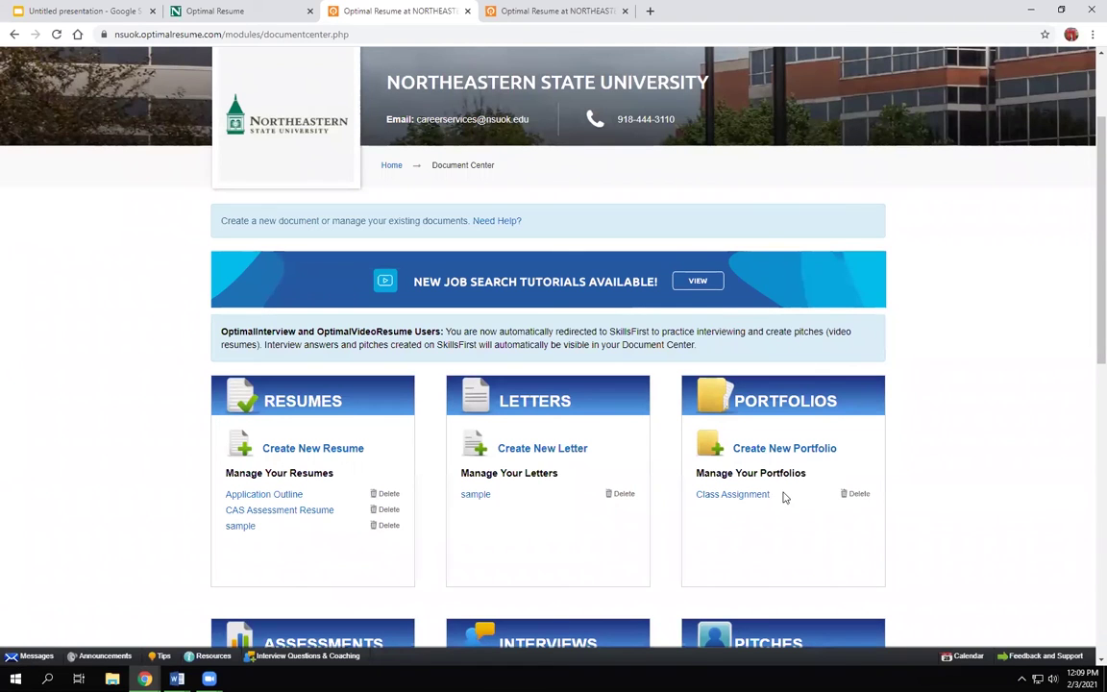
{"action": "left_click", "coordinate": [782, 450]}
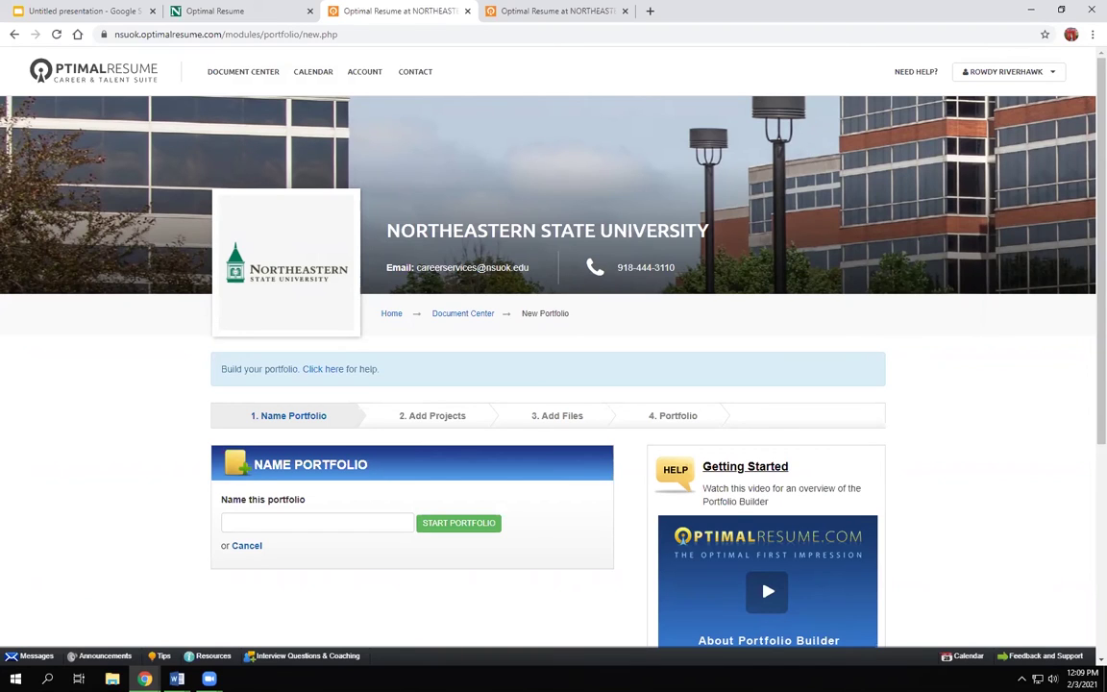
{"action": "left_click", "coordinate": [365, 527]}
{"action": "left_click", "coordinate": [316, 378]}
{"action": "left_click", "coordinate": [483, 524]}
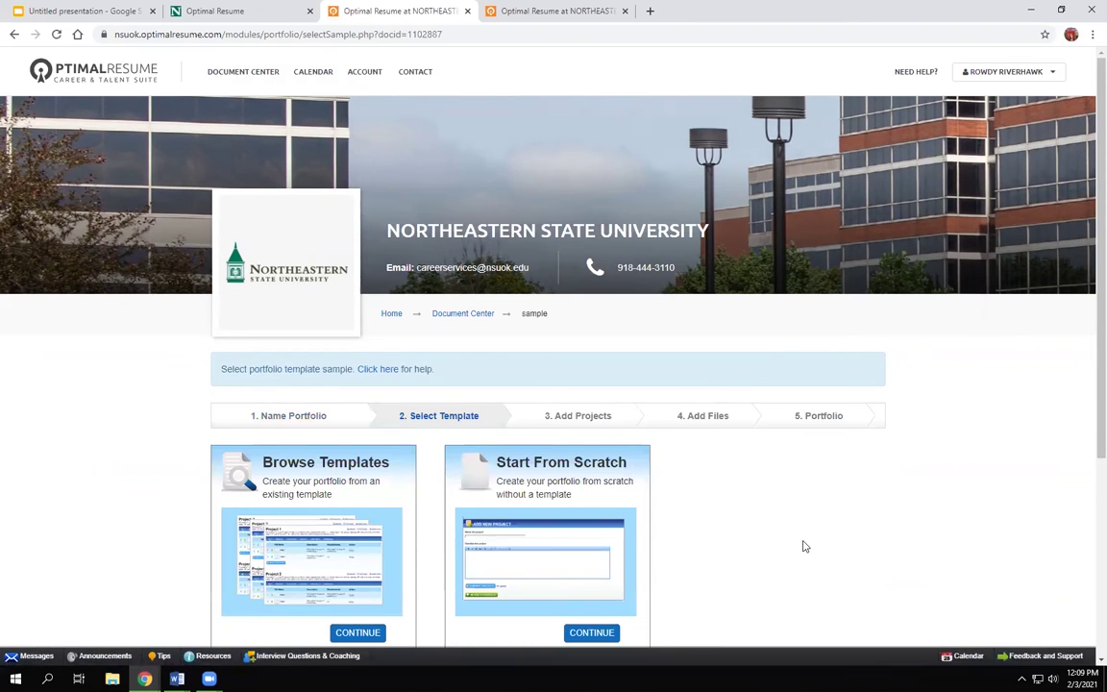
- Browse the portfolio templates and use the Admissions Portfolio template for the new portfolio
{"action": "scroll", "coordinate": [806, 546], "scroll_direction": "down", "scroll_amount": 1}
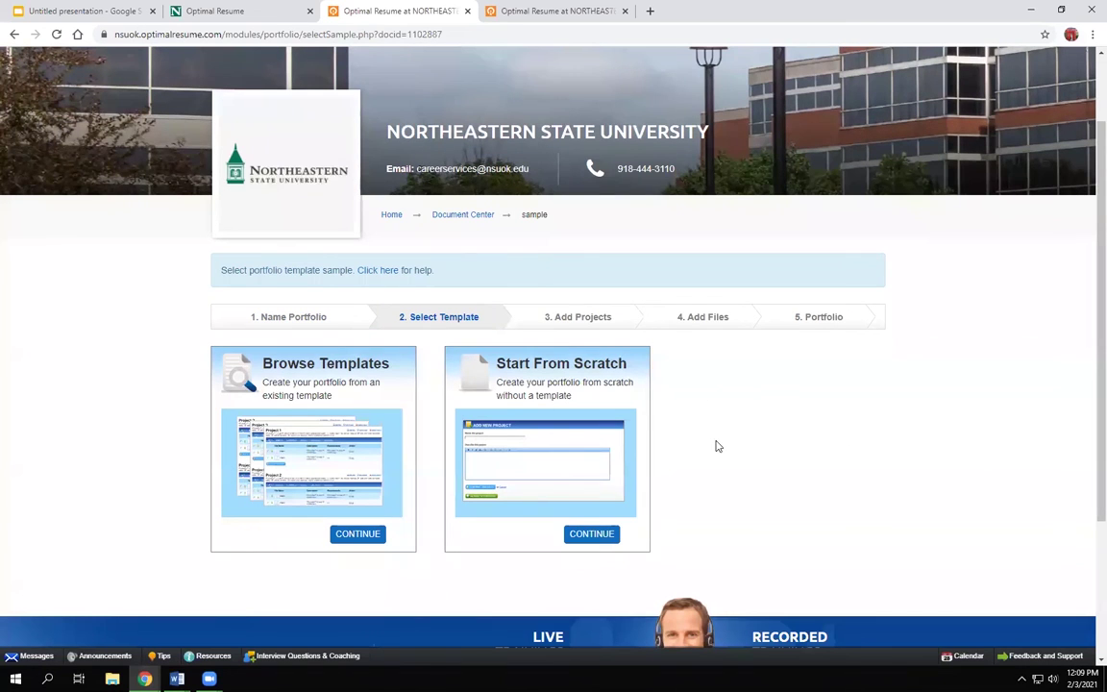
{"action": "left_click", "coordinate": [358, 534]}
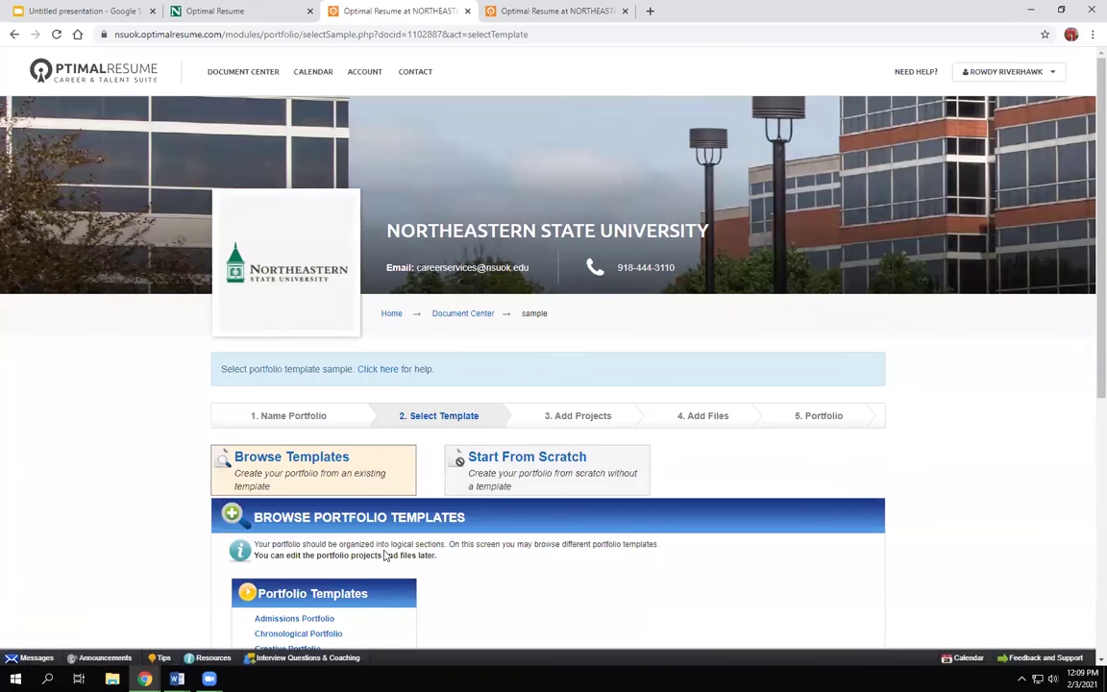
{"action": "scroll", "coordinate": [388, 553], "scroll_direction": "down", "scroll_amount": 2}
{"action": "scroll", "coordinate": [420, 554], "scroll_direction": "down", "scroll_amount": 1}
{"action": "mouse_move", "coordinate": [348, 402]}
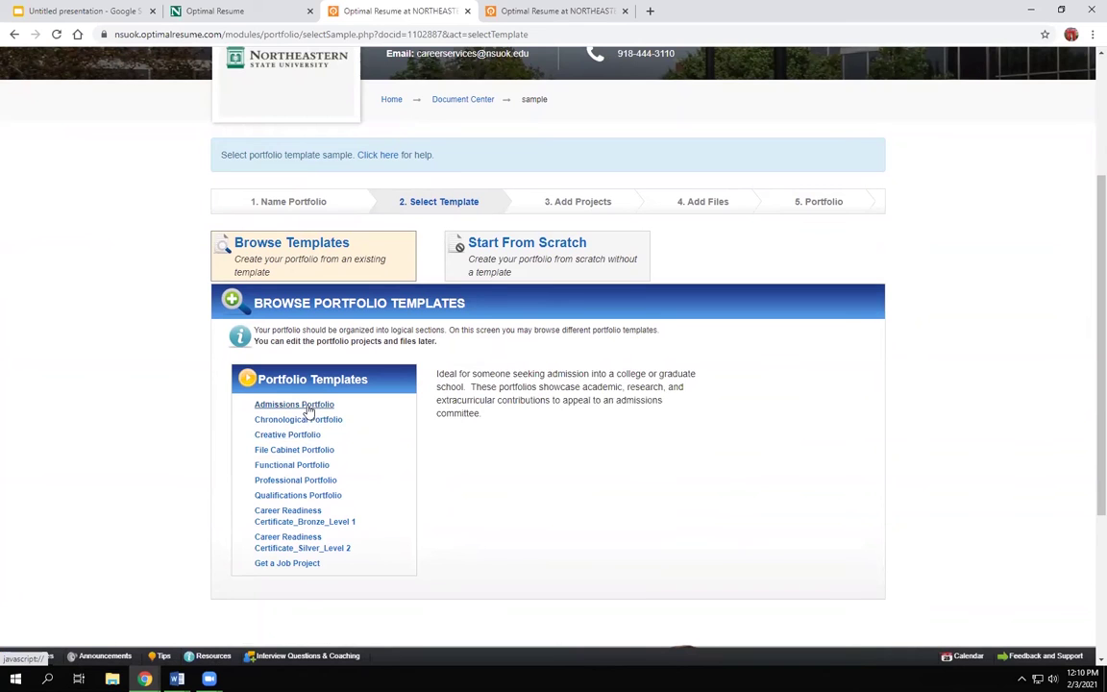
{"action": "left_click", "coordinate": [308, 407]}
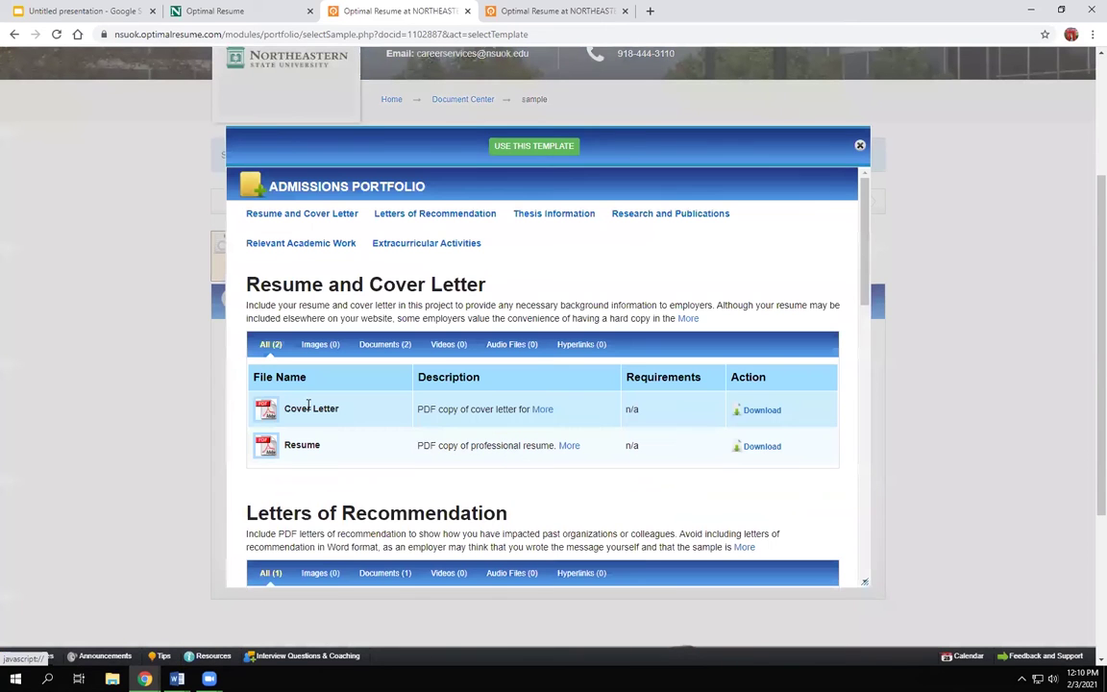
{"action": "left_click", "coordinate": [530, 151]}
- Add a new project named "Introduction" to the sample portfolio and continue to adding its files
{"action": "scroll", "coordinate": [595, 346], "scroll_direction": "down", "scroll_amount": 2}
{"action": "scroll", "coordinate": [599, 354], "scroll_direction": "down", "scroll_amount": 1}
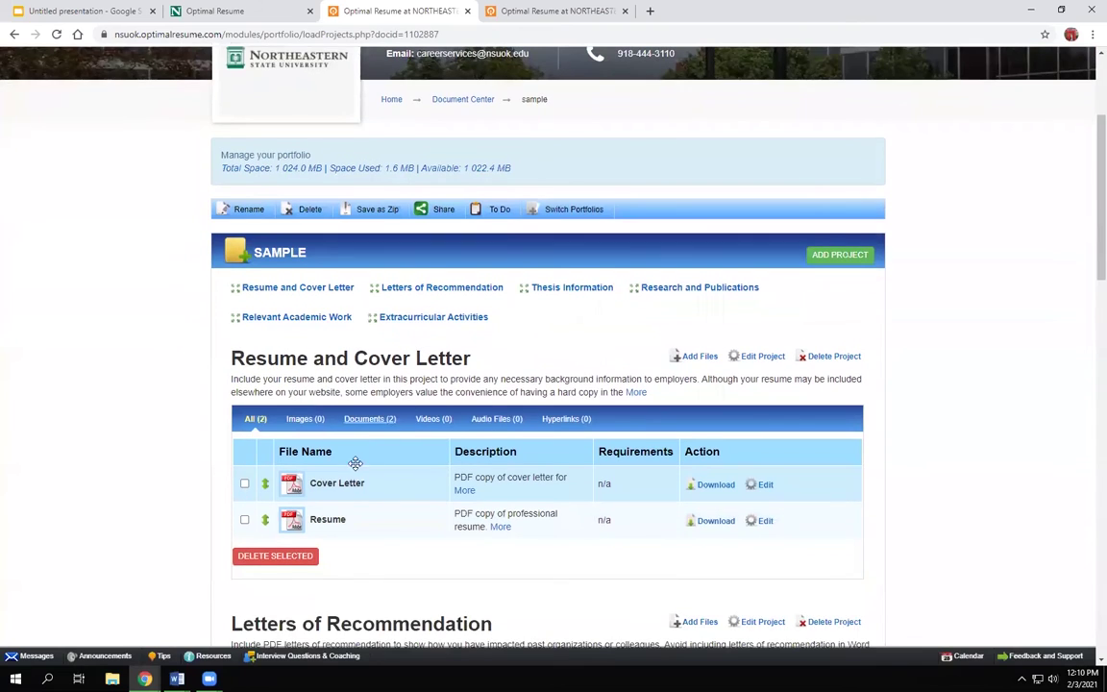
{"action": "scroll", "coordinate": [330, 431], "scroll_direction": "down", "scroll_amount": 1}
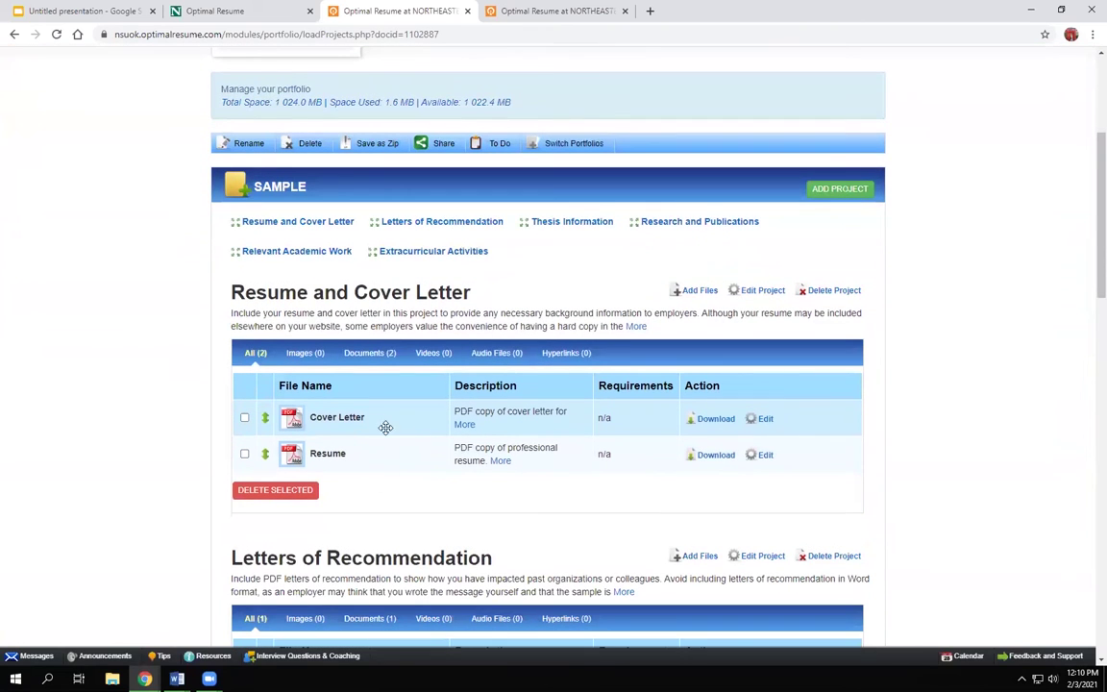
{"action": "scroll", "coordinate": [372, 432], "scroll_direction": "down", "scroll_amount": 2}
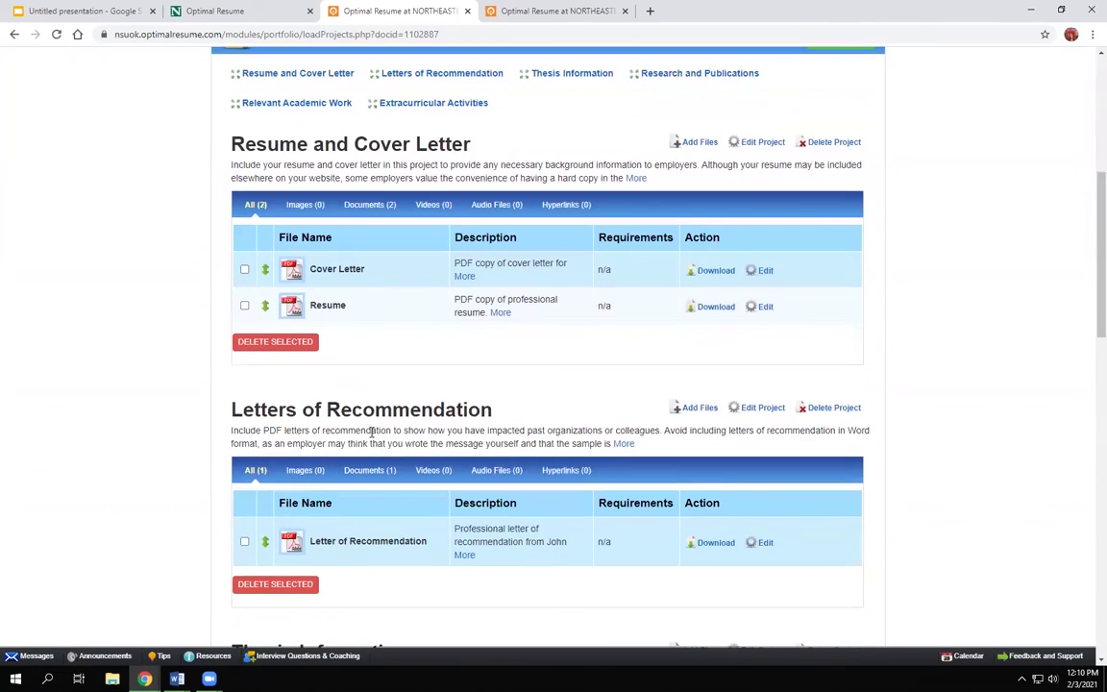
{"action": "scroll", "coordinate": [452, 548], "scroll_direction": "down", "scroll_amount": 1}
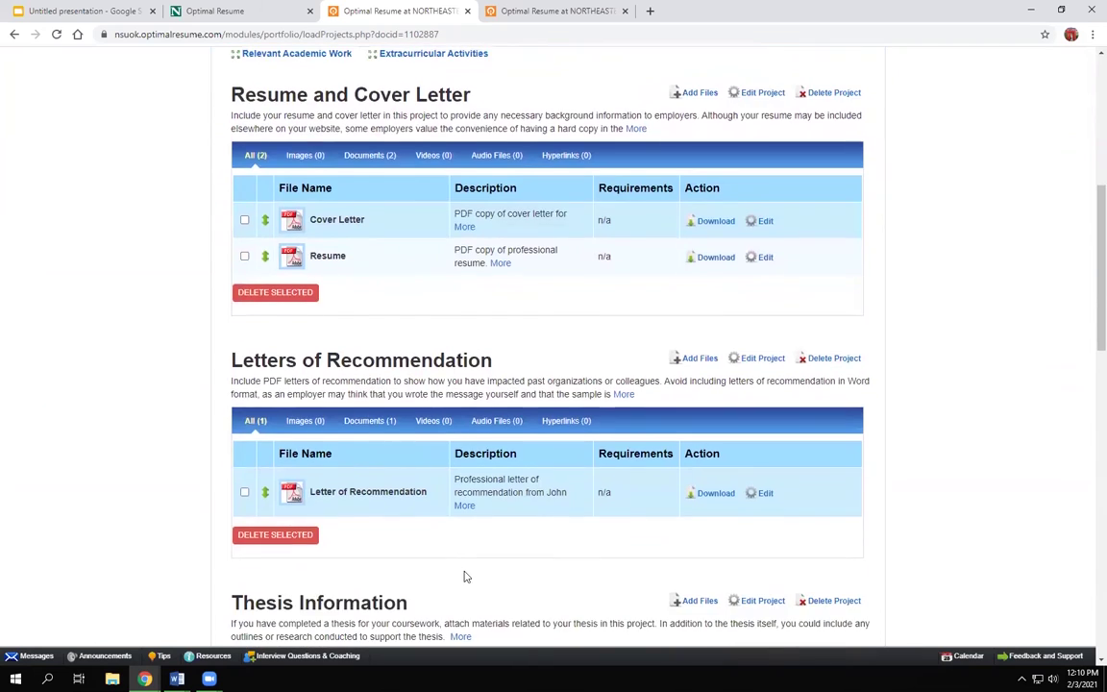
{"action": "scroll", "coordinate": [499, 539], "scroll_direction": "up", "scroll_amount": 3}
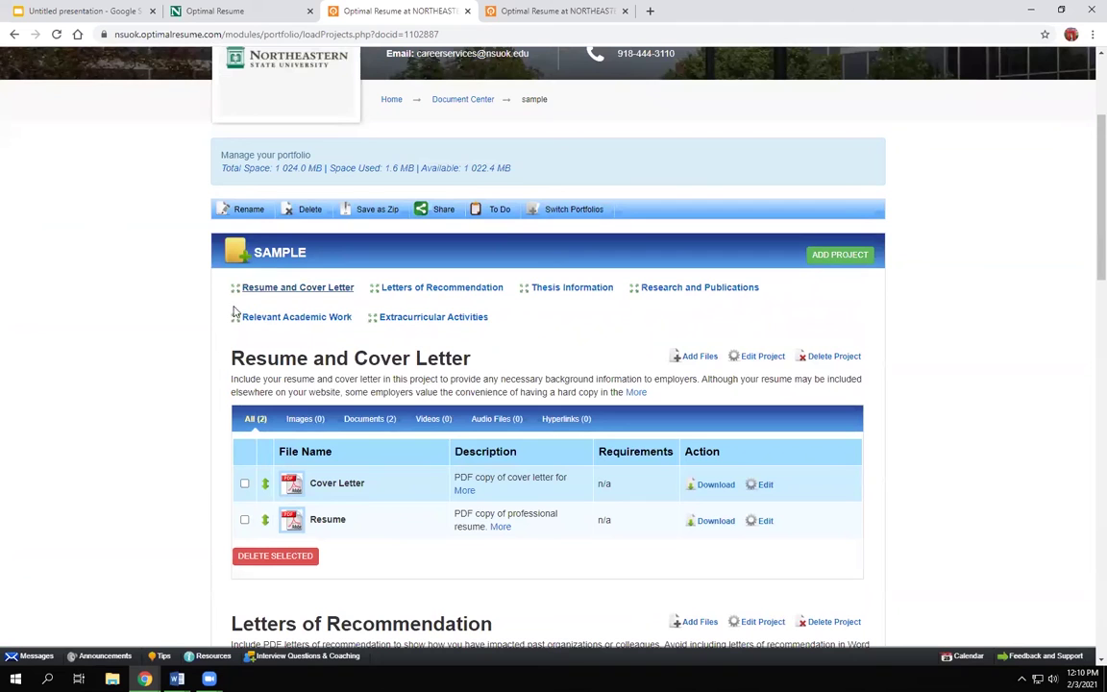
{"action": "left_click", "coordinate": [852, 258]}
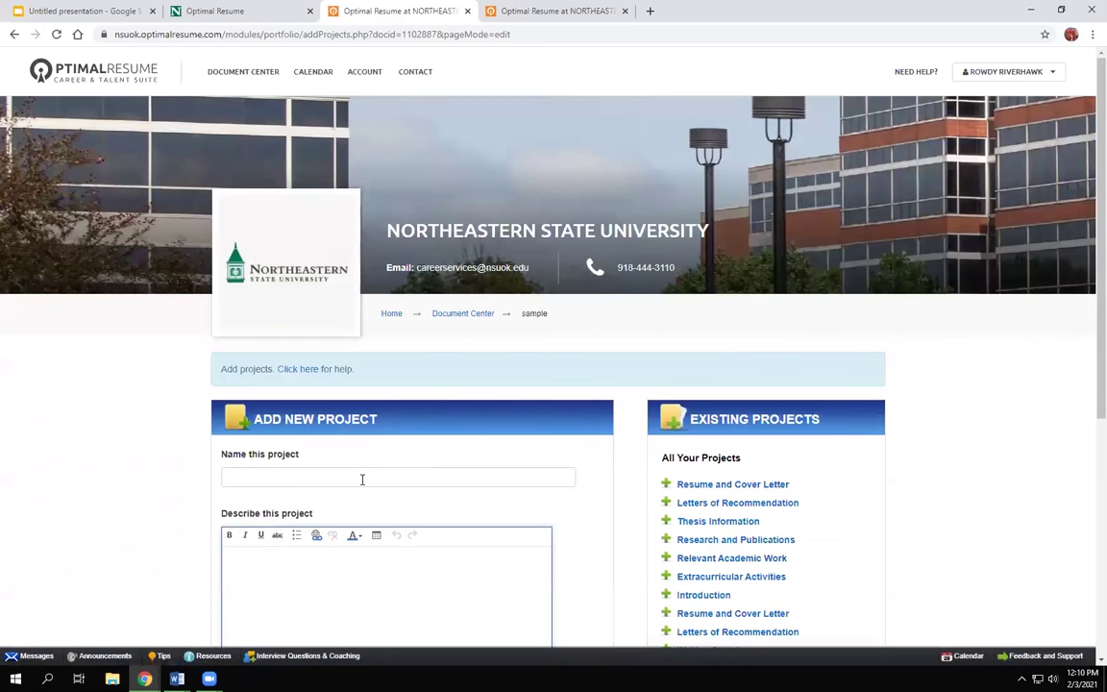
{"action": "left_click", "coordinate": [362, 479]}
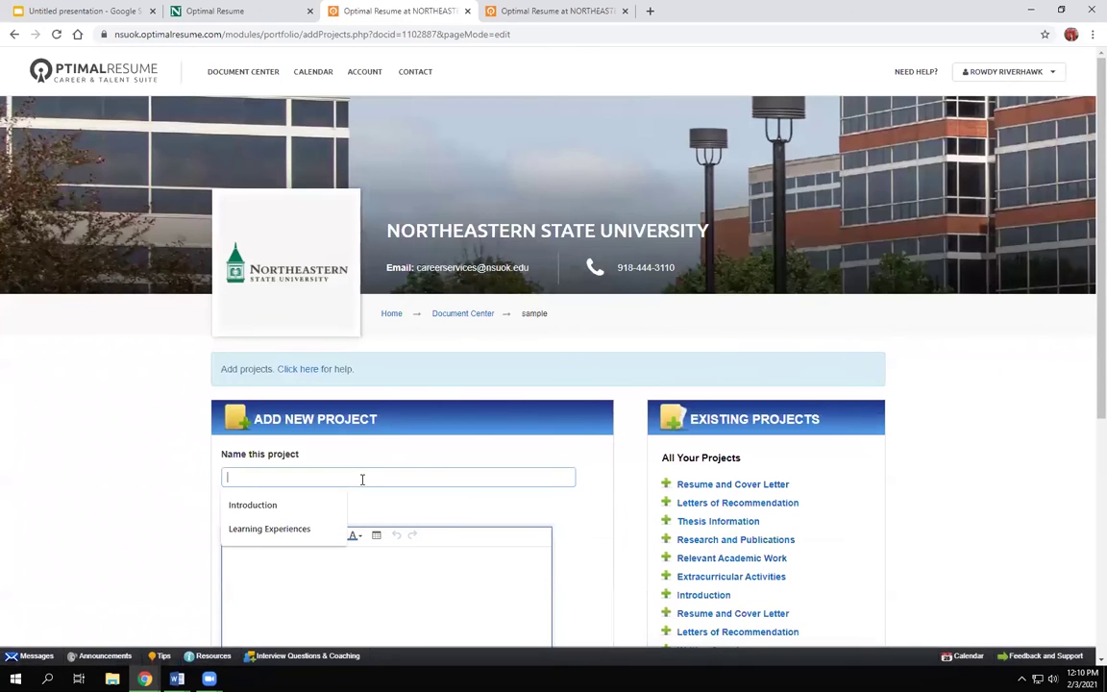
{"action": "left_click", "coordinate": [281, 507]}
{"action": "scroll", "coordinate": [285, 509], "scroll_direction": "down", "scroll_amount": 2}
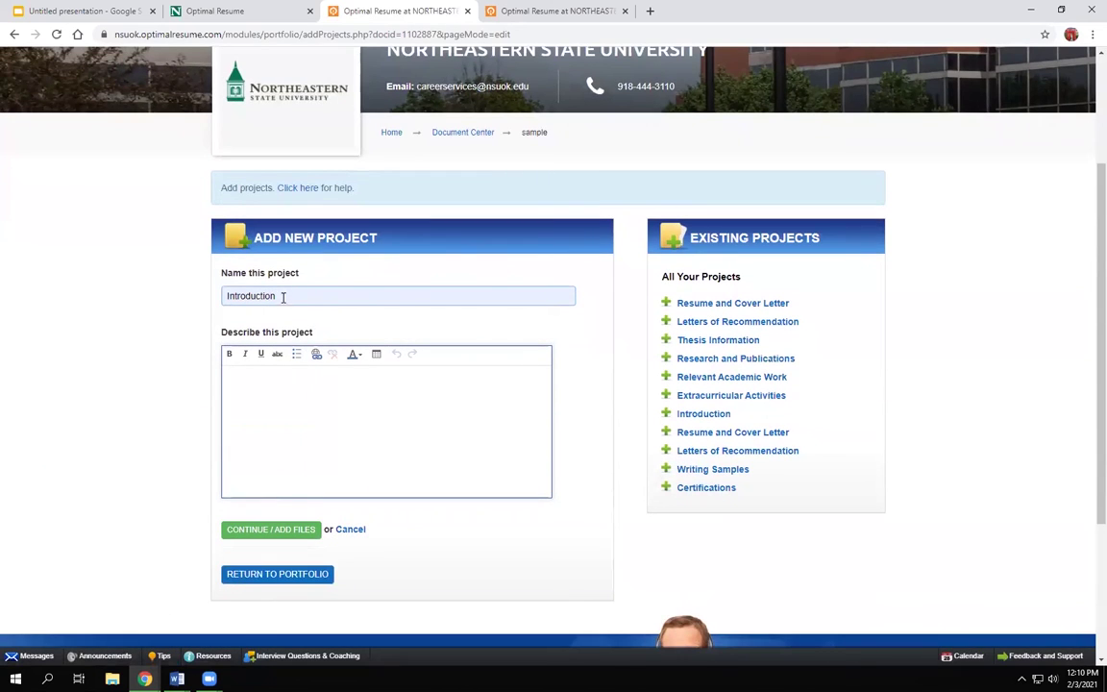
{"action": "left_click", "coordinate": [293, 531]}
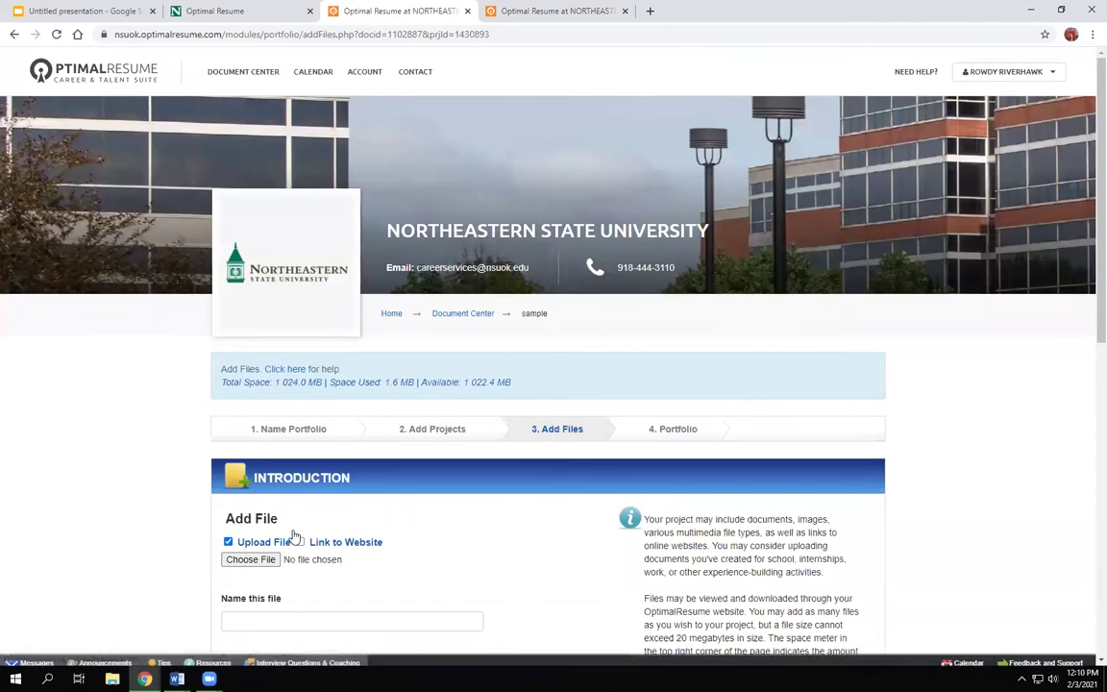
- Upload the "Career Services Newsletter February 2021" PDF to the Introduction project, name the file "Introduction" and save it
{"action": "scroll", "coordinate": [329, 538], "scroll_direction": "down", "scroll_amount": 1}
{"action": "left_click", "coordinate": [263, 482]}
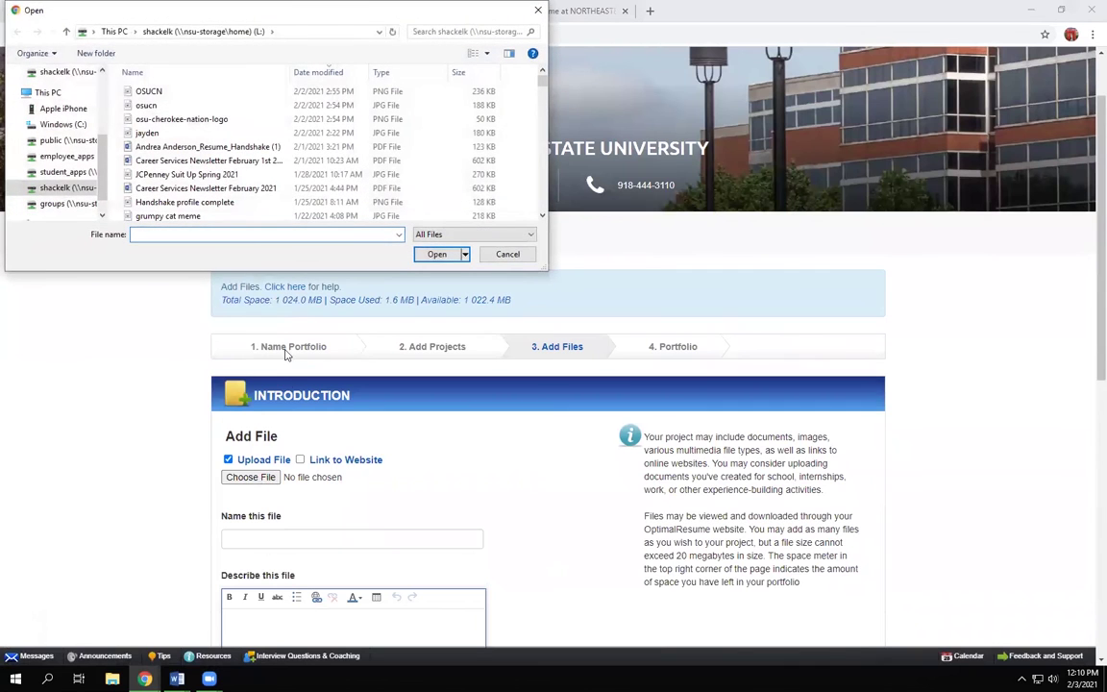
{"action": "left_click", "coordinate": [240, 191]}
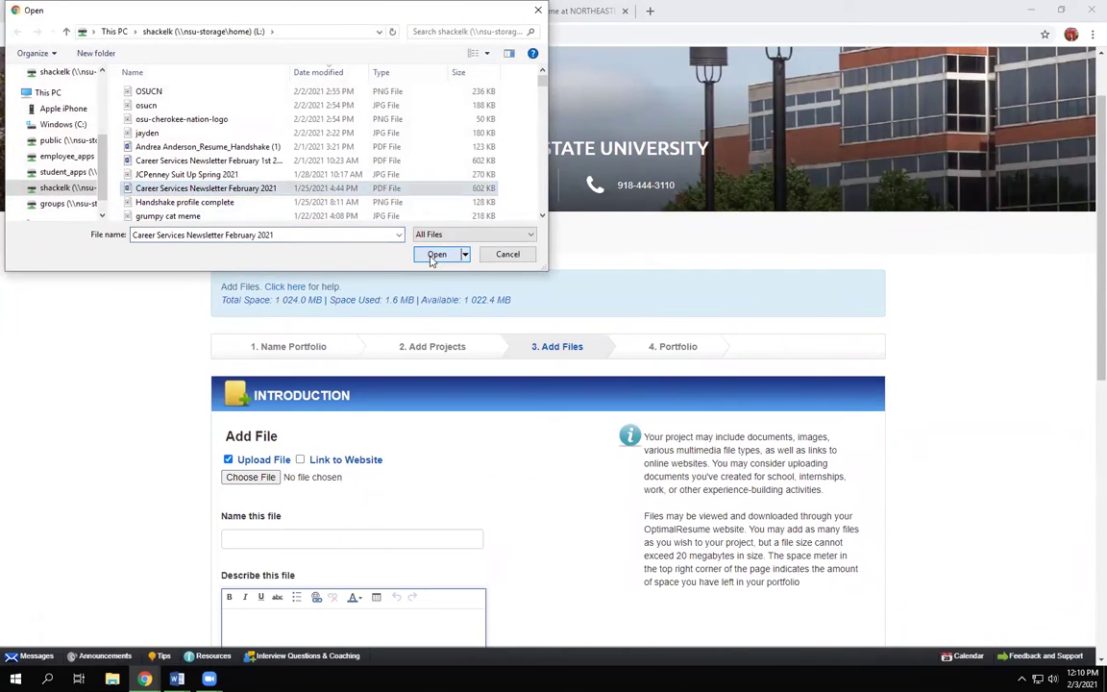
{"action": "left_click", "coordinate": [434, 254]}
{"action": "left_click", "coordinate": [298, 610]}
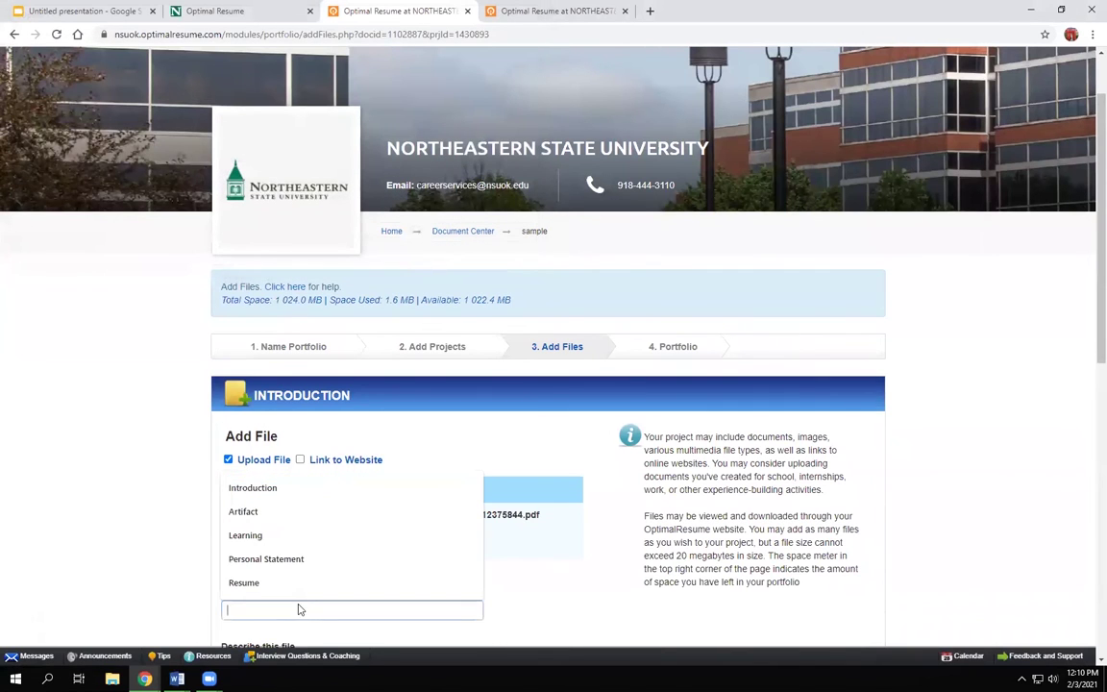
{"action": "left_click", "coordinate": [259, 488]}
{"action": "scroll", "coordinate": [321, 464], "scroll_direction": "down", "scroll_amount": 8}
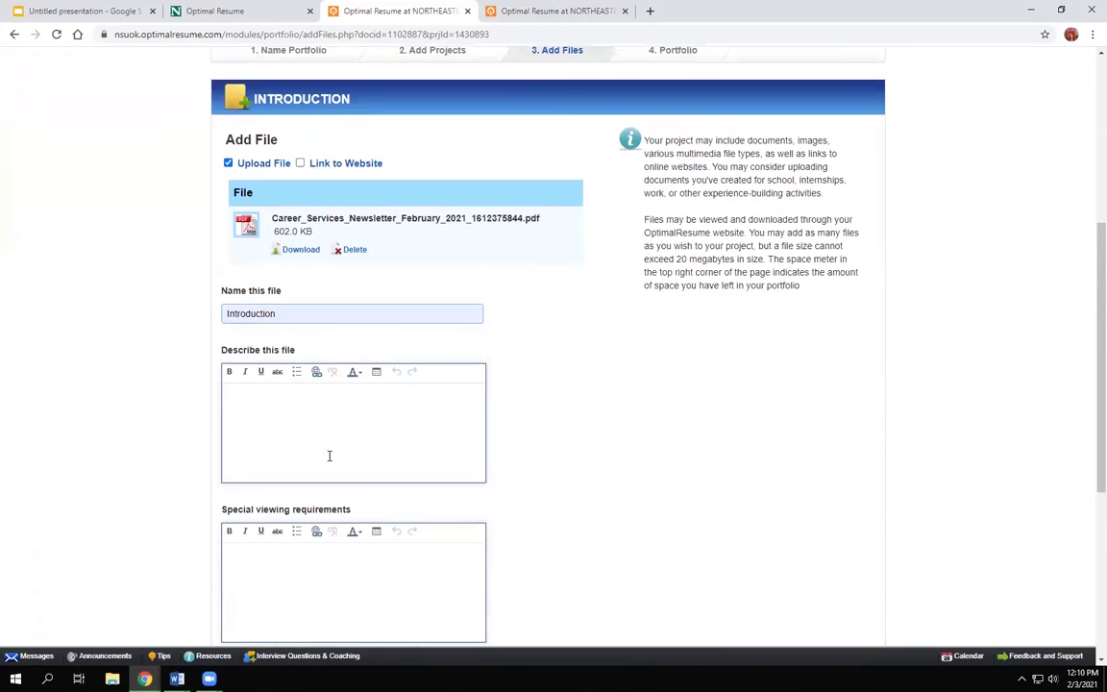
{"action": "left_click", "coordinate": [244, 416]}
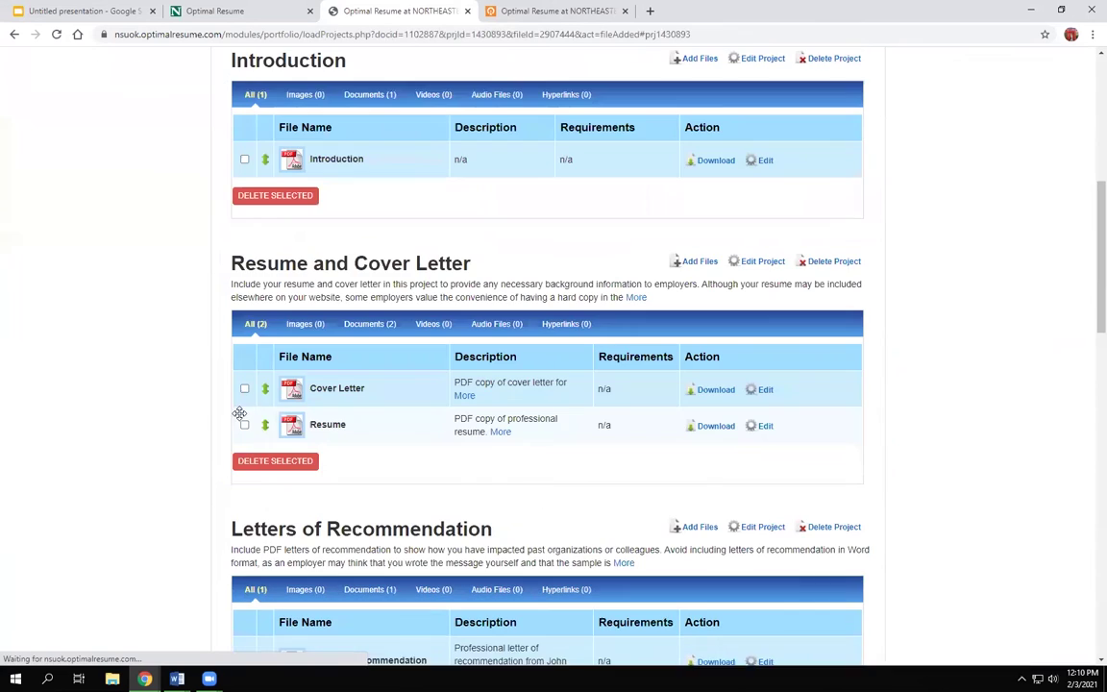
- Move the Letters of Recommendation project ahead of Resume and Cover Letter, and place the Resume file above the Cover Letter file
{"action": "scroll", "coordinate": [210, 462], "scroll_direction": "up", "scroll_amount": 3}
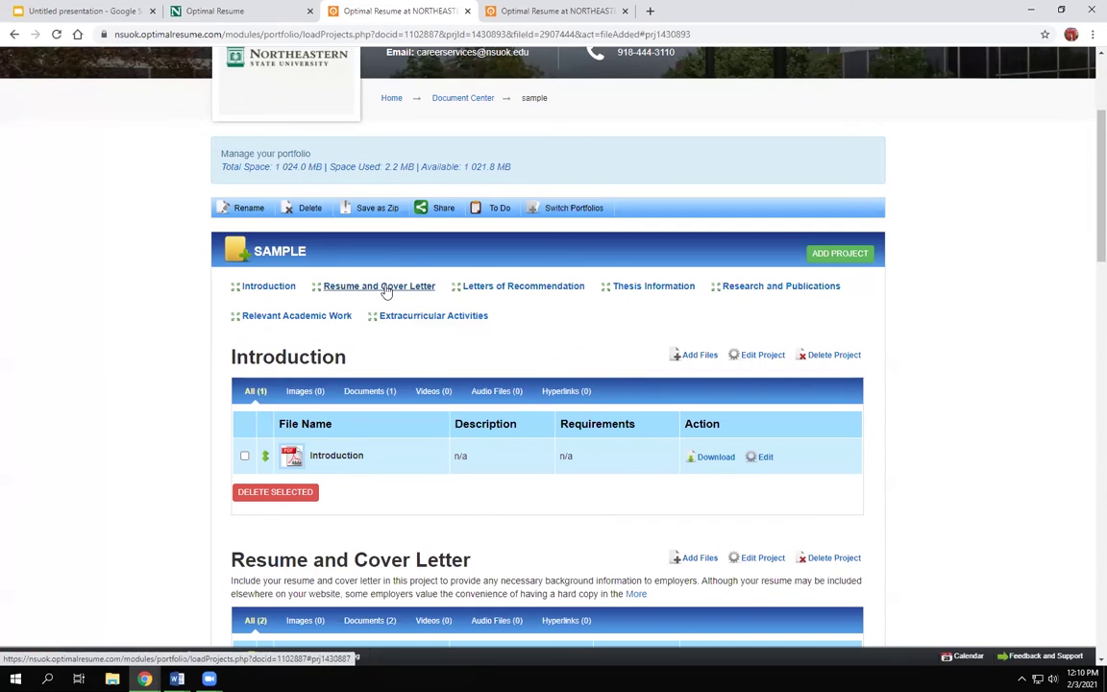
{"action": "left_click_drag", "start_coordinate": [454, 286], "coordinate": [312, 286]}
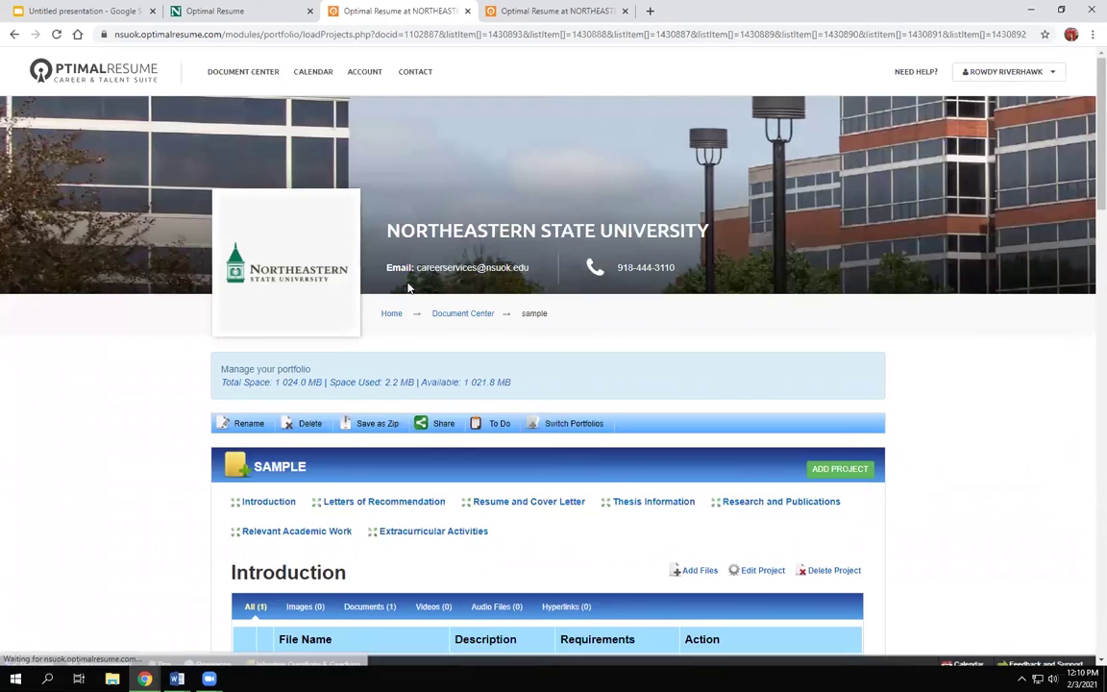
{"action": "scroll", "coordinate": [442, 426], "scroll_direction": "down", "scroll_amount": 7}
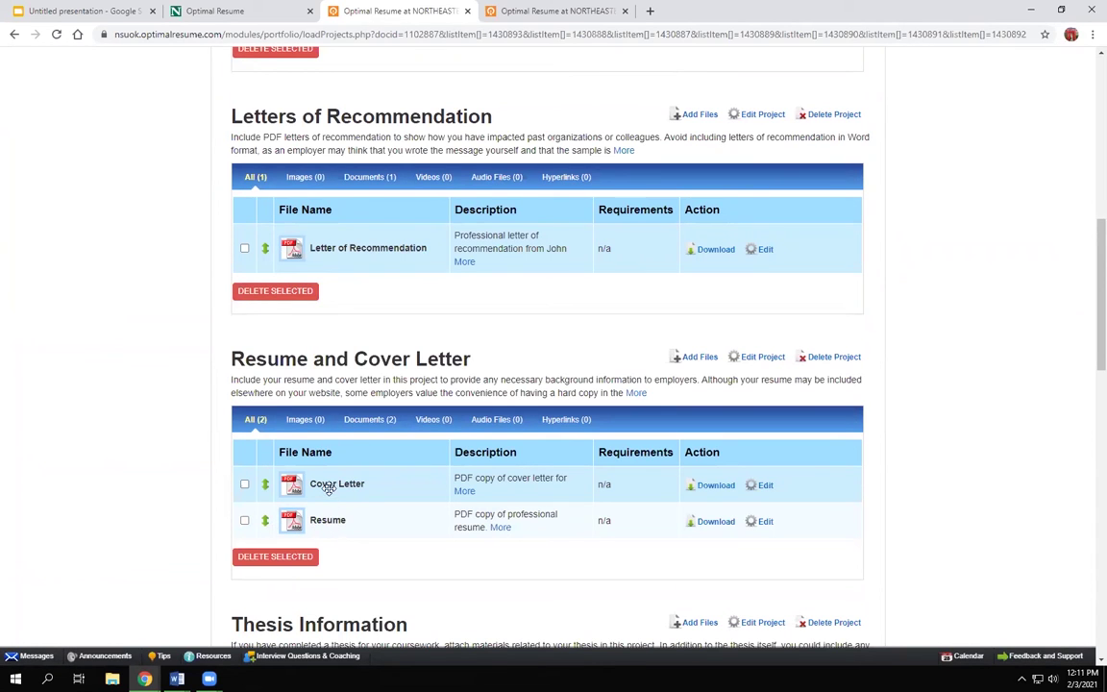
{"action": "mouse_move", "coordinate": [264, 522]}
{"action": "left_mouse_down"}
{"action": "mouse_move", "coordinate": [267, 481]}
{"action": "mouse_move", "coordinate": [265, 498]}
{"action": "left_mouse_up"}
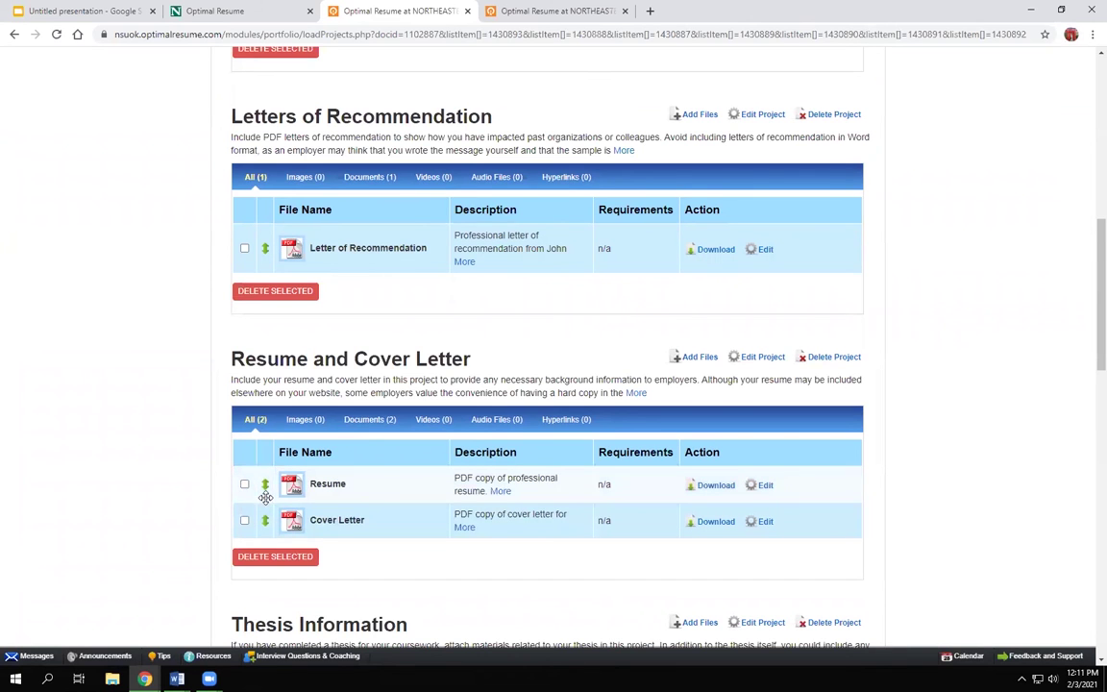
- Return to the Document Center and open the practice interview area on SkillsFirst
{"action": "scroll", "coordinate": [997, 537], "scroll_direction": "up", "scroll_amount": 1}
{"action": "scroll", "coordinate": [996, 536], "scroll_direction": "up", "scroll_amount": 10}
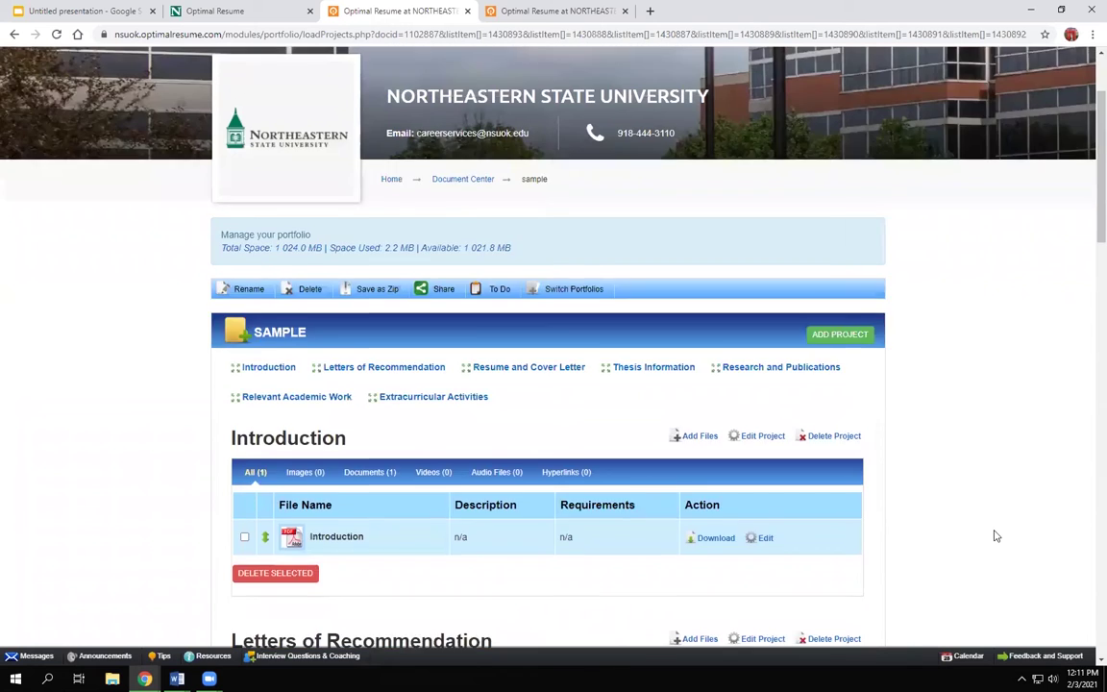
{"action": "left_click", "coordinate": [249, 72]}
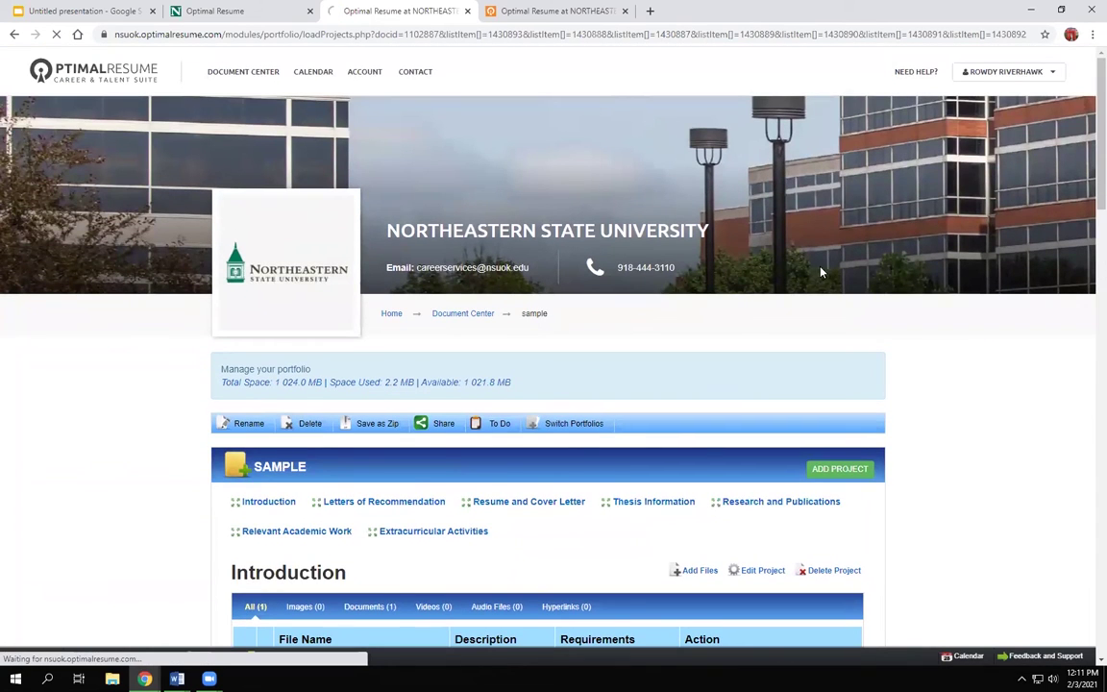
{"action": "scroll", "coordinate": [1033, 379], "scroll_direction": "down", "scroll_amount": 4}
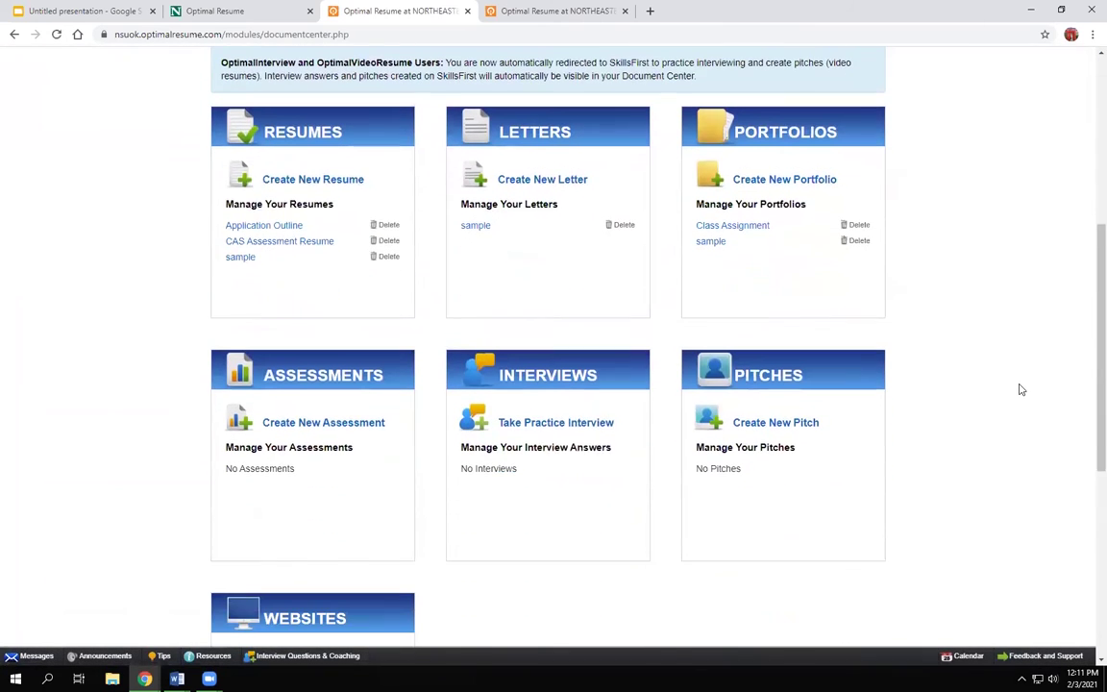
{"action": "scroll", "coordinate": [1015, 391], "scroll_direction": "down", "scroll_amount": 1}
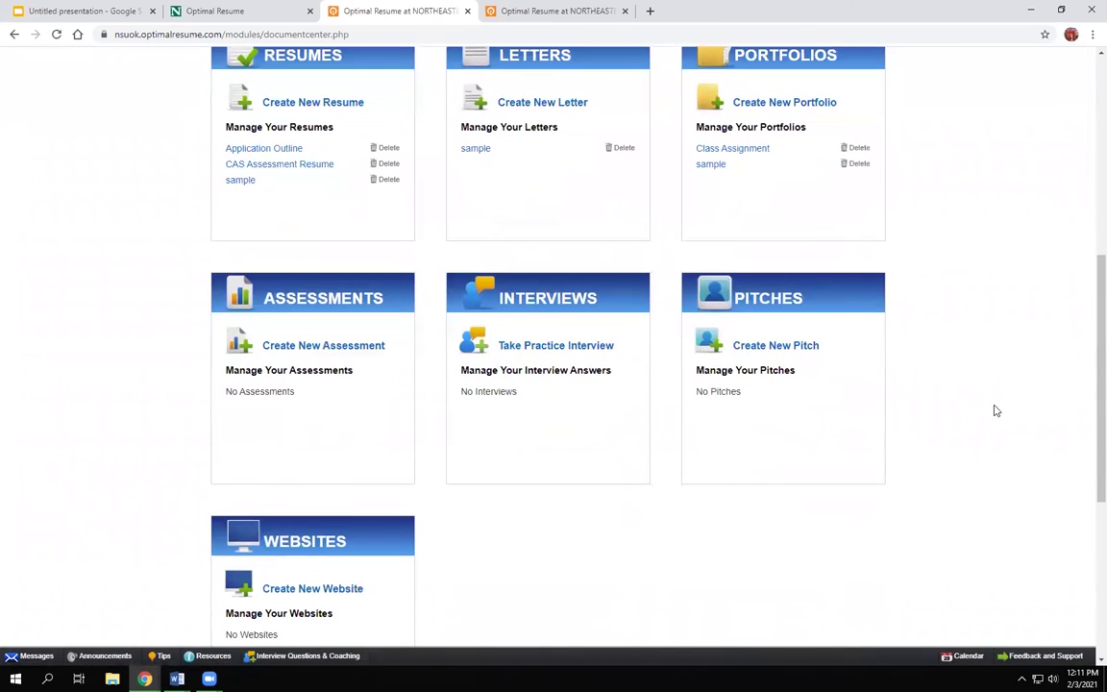
{"action": "left_click", "coordinate": [557, 348]}
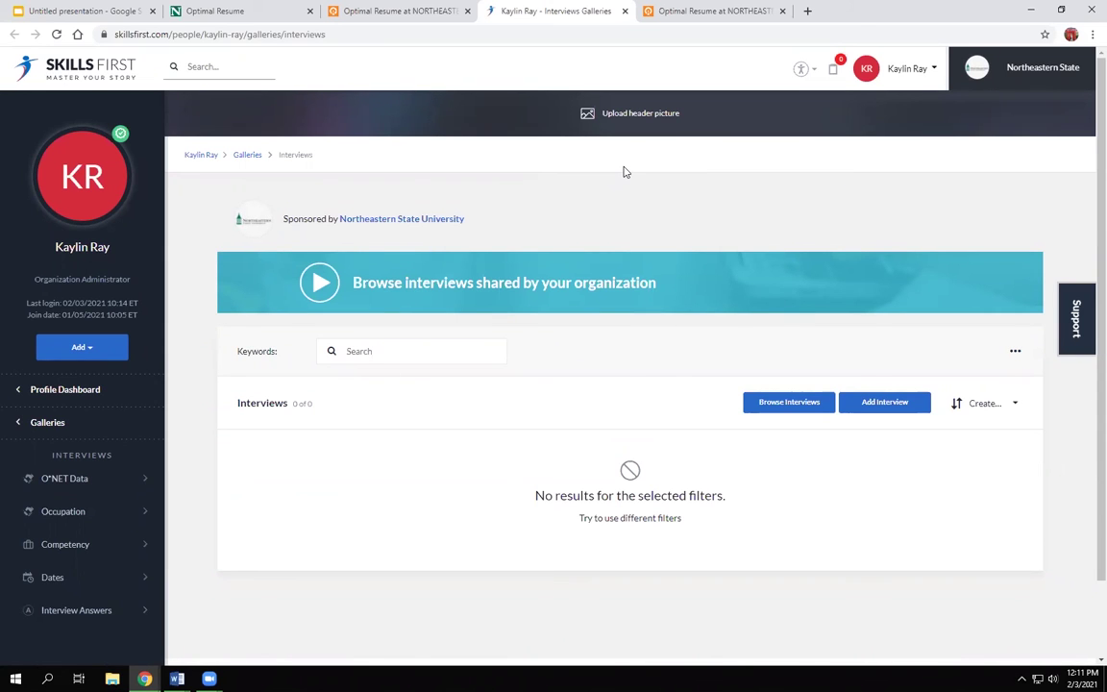
- Browse the organization's shared interviews and open "Behavioral Interview 2"
{"action": "left_click", "coordinate": [788, 403]}
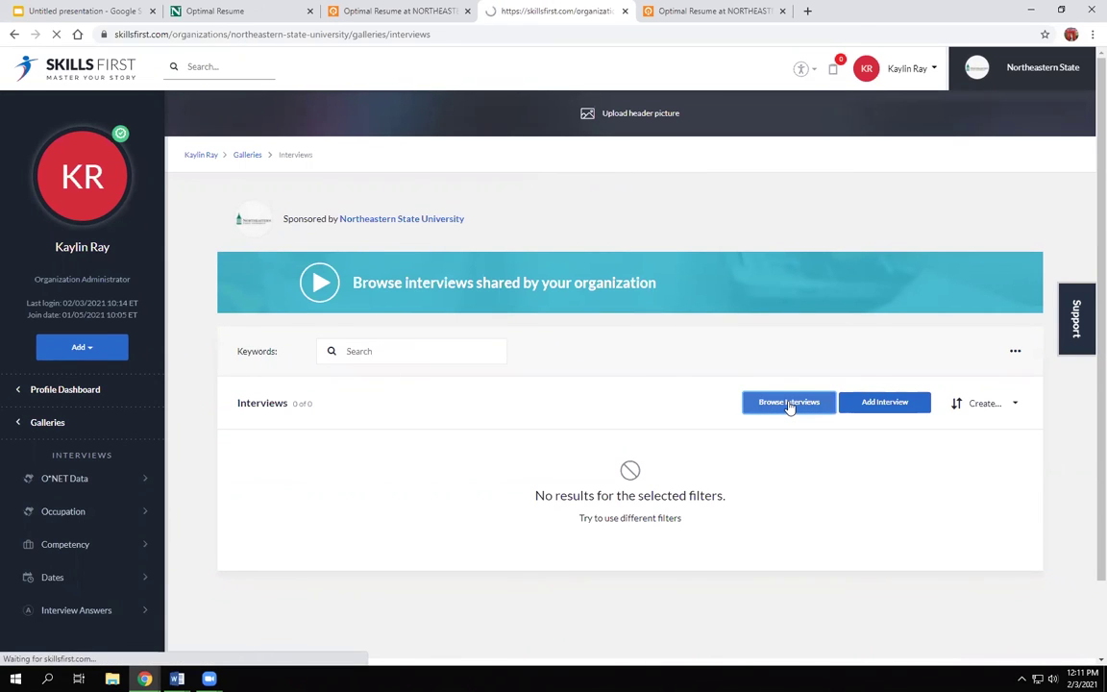
{"action": "scroll", "coordinate": [769, 402], "scroll_direction": "down", "scroll_amount": 2}
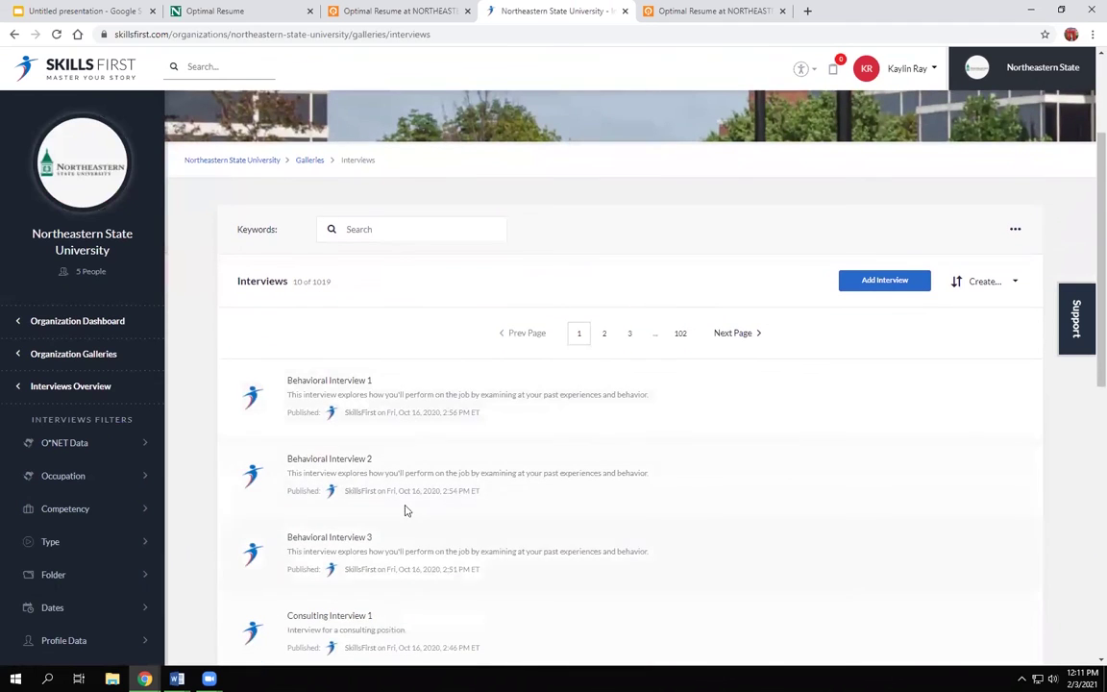
{"action": "left_click", "coordinate": [350, 462]}
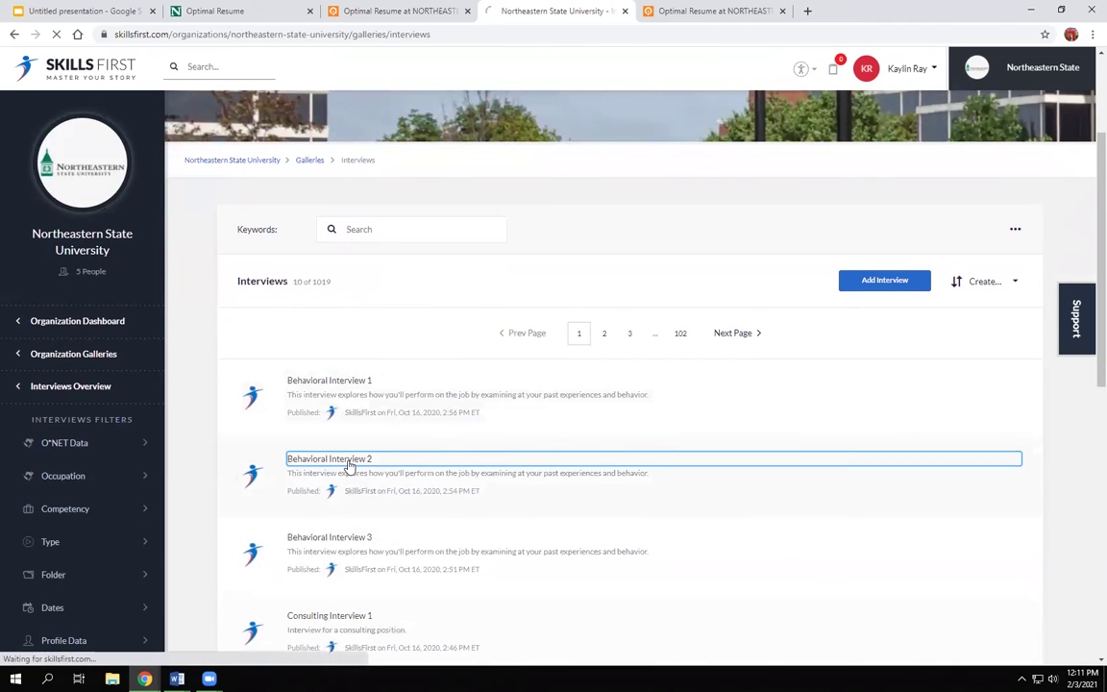
- Play the video of the interview's first question, then view its question coaching video and close it
{"action": "scroll", "coordinate": [357, 463], "scroll_direction": "down", "scroll_amount": 4}
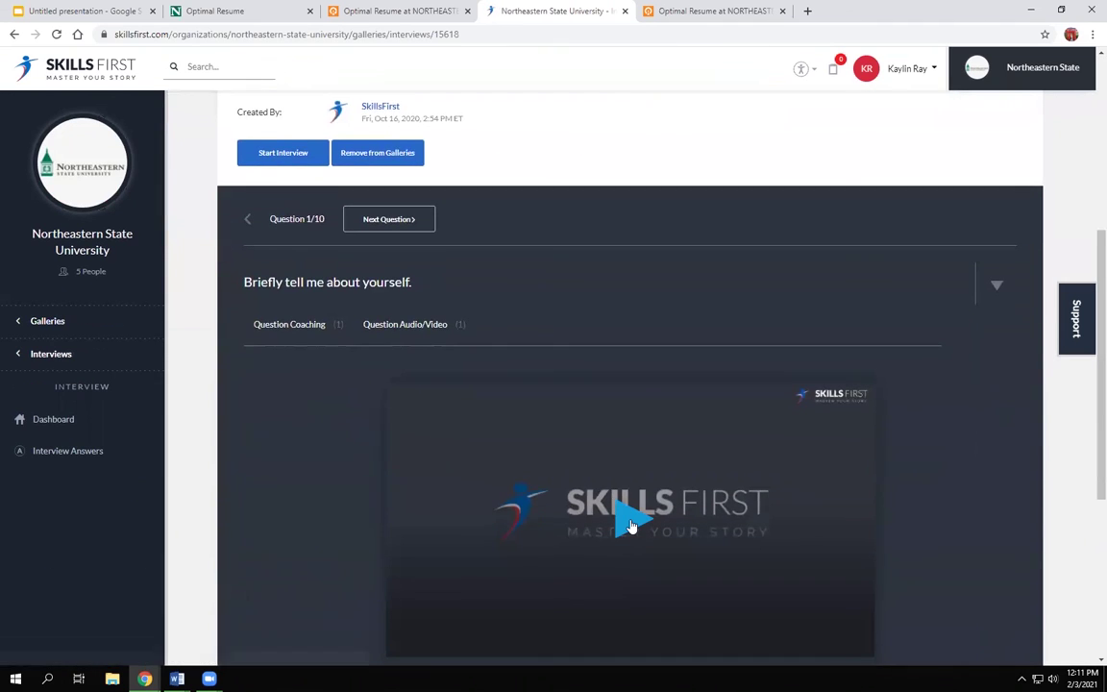
{"action": "left_click", "coordinate": [630, 524]}
{"action": "scroll", "coordinate": [632, 529], "scroll_direction": "down", "scroll_amount": 1}
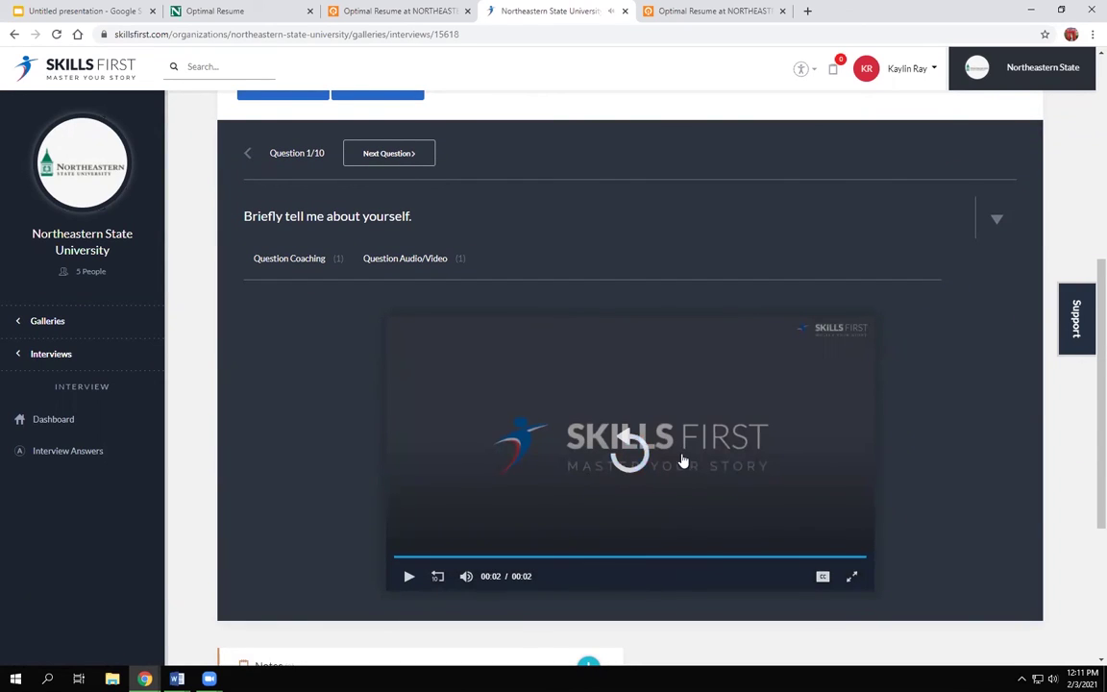
{"action": "left_click", "coordinate": [291, 259]}
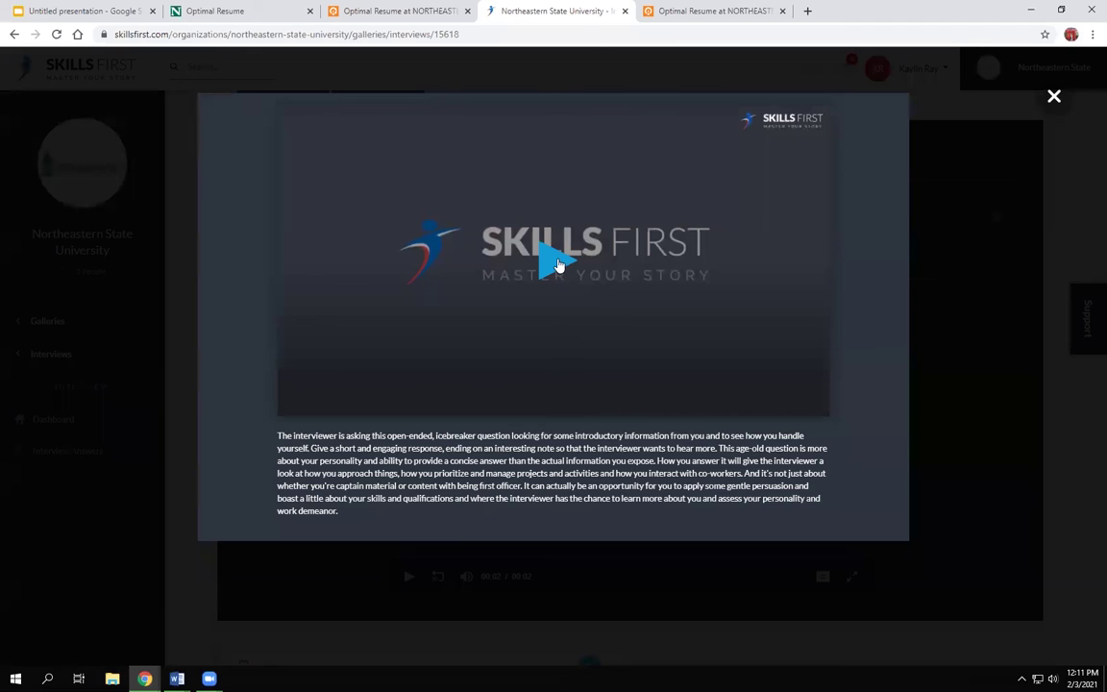
{"action": "left_click", "coordinate": [556, 262]}
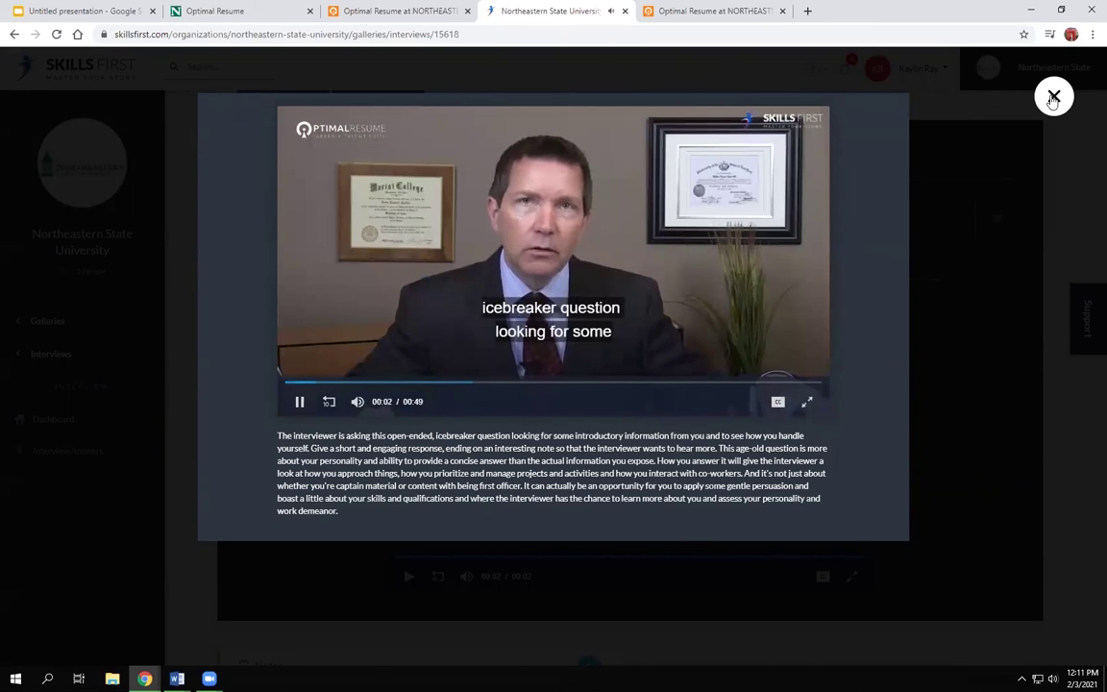
{"action": "left_click", "coordinate": [1053, 98]}
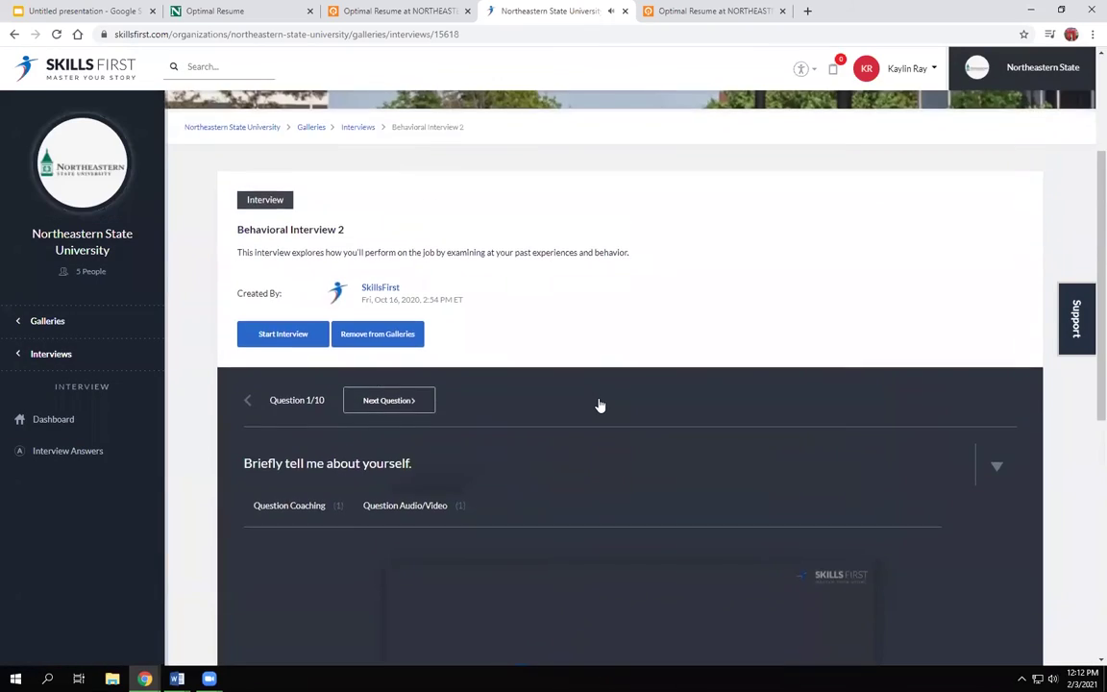
{"action": "scroll", "coordinate": [599, 405], "scroll_direction": "up", "scroll_amount": 3}
- Look over the Optimal Resume Document Center again and switch to the Google Slides presentation
{"action": "left_click", "coordinate": [398, 10]}
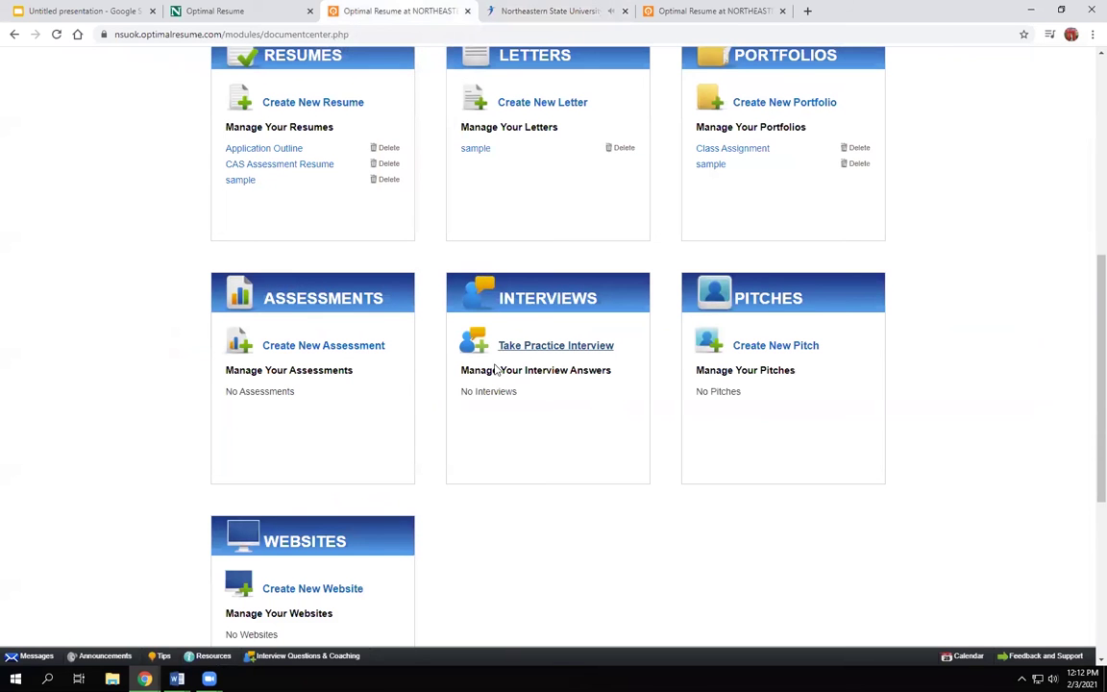
{"action": "scroll", "coordinate": [493, 538], "scroll_direction": "down", "scroll_amount": 1}
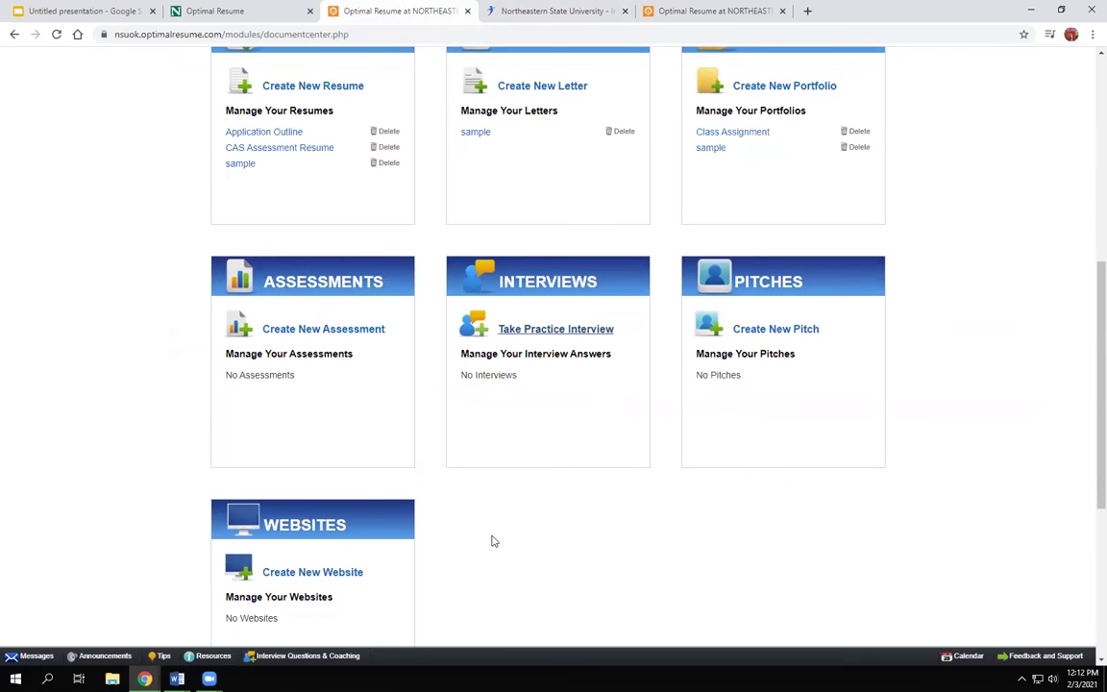
{"action": "scroll", "coordinate": [477, 563], "scroll_direction": "up", "scroll_amount": 5}
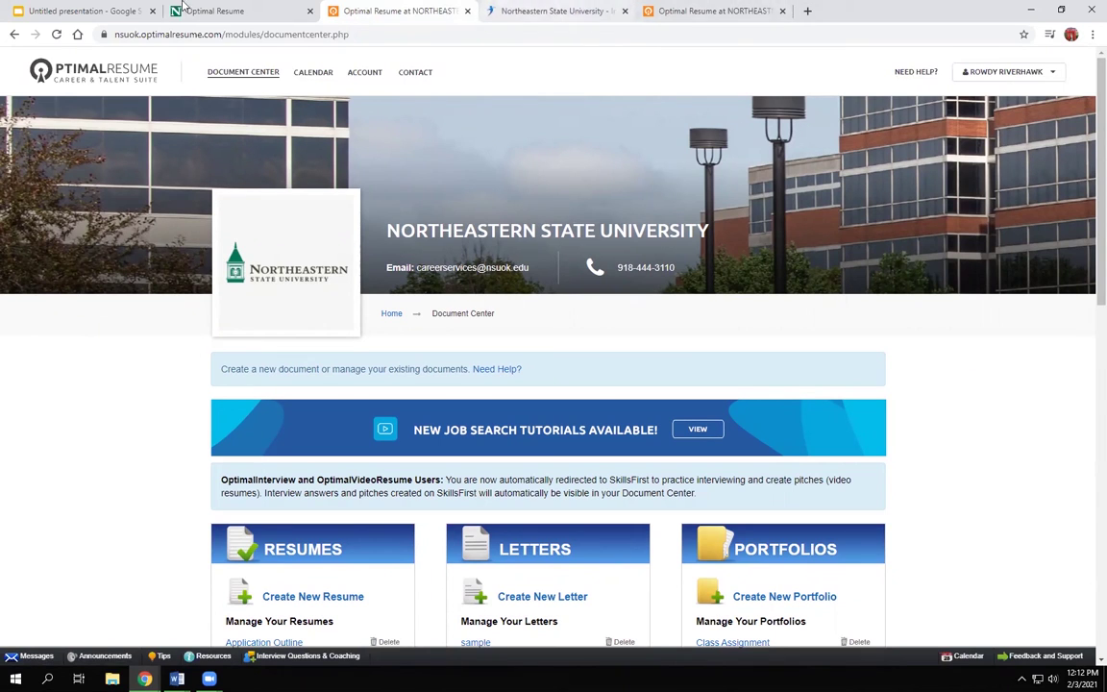
{"action": "left_click", "coordinate": [80, 9]}
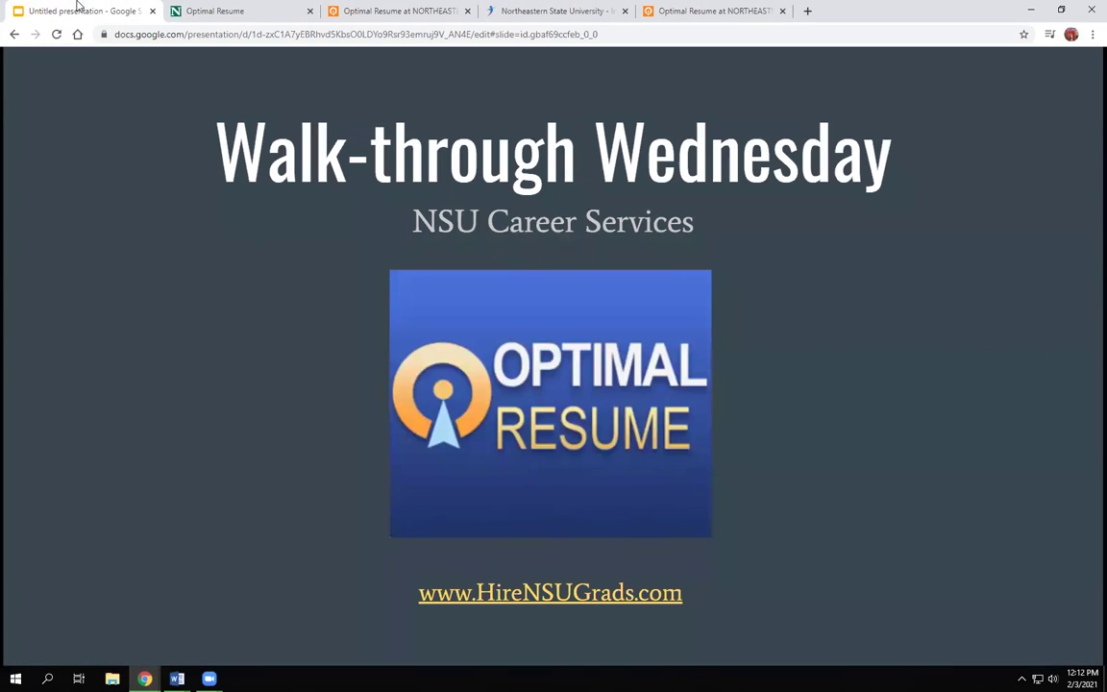